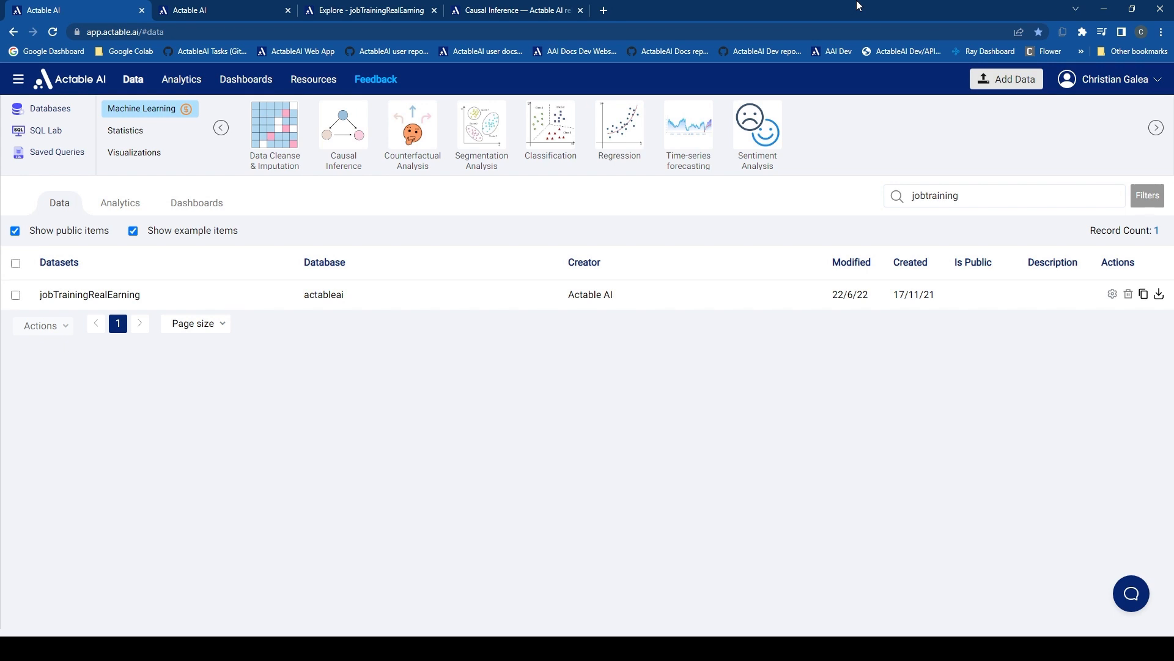
# Step: Open the jobTrainingRealEarning dataset and look through its table columns up to u75
pyautogui.click(1013, 86)
pyautogui.click(116, 297)
pyautogui.click(339, 8)
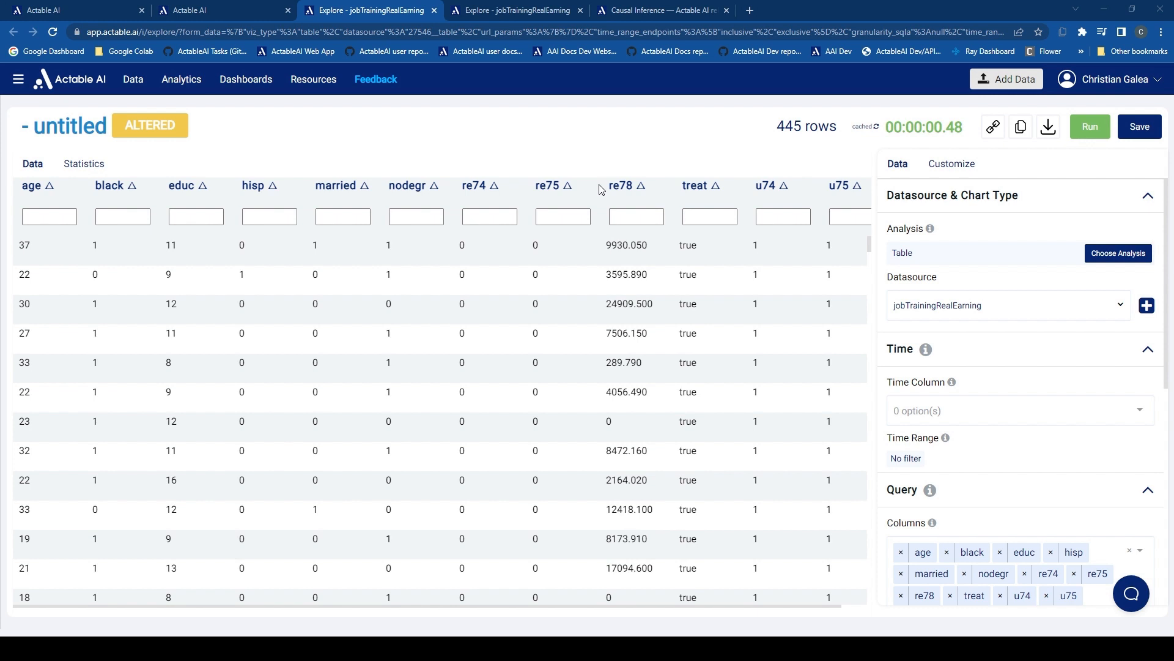
pyautogui.hscroll(1, 763, 262)
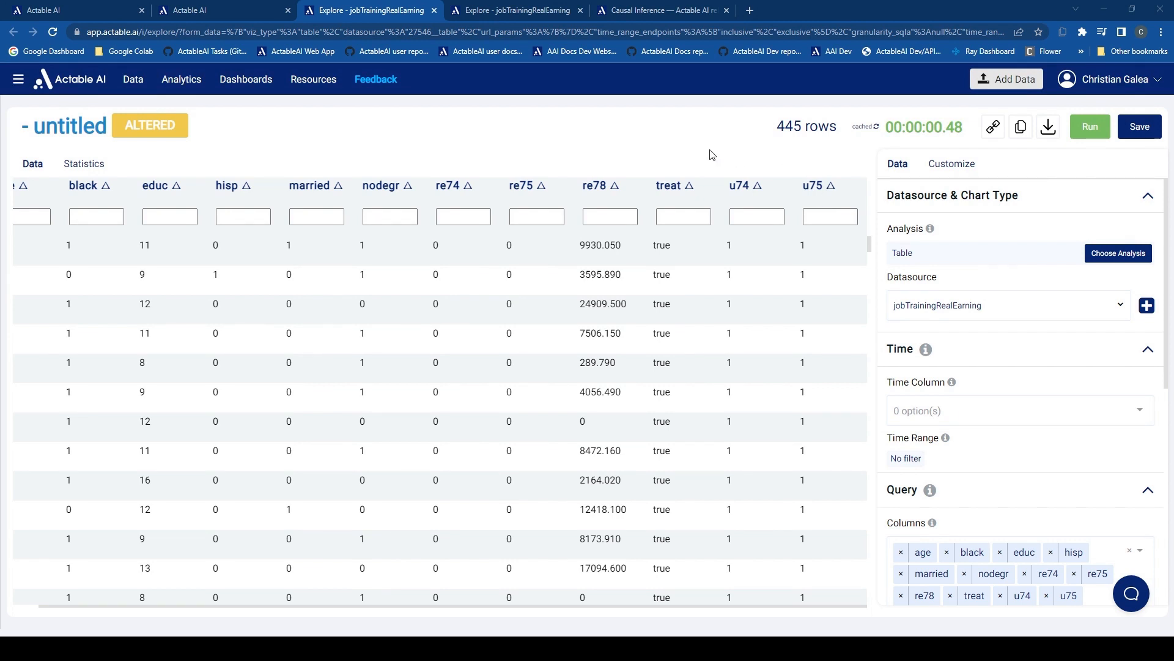
# Step: Start a Causal Inference analysis from the home page with jobTrainingRealEarning as its datasource
pyautogui.click(97, 85)
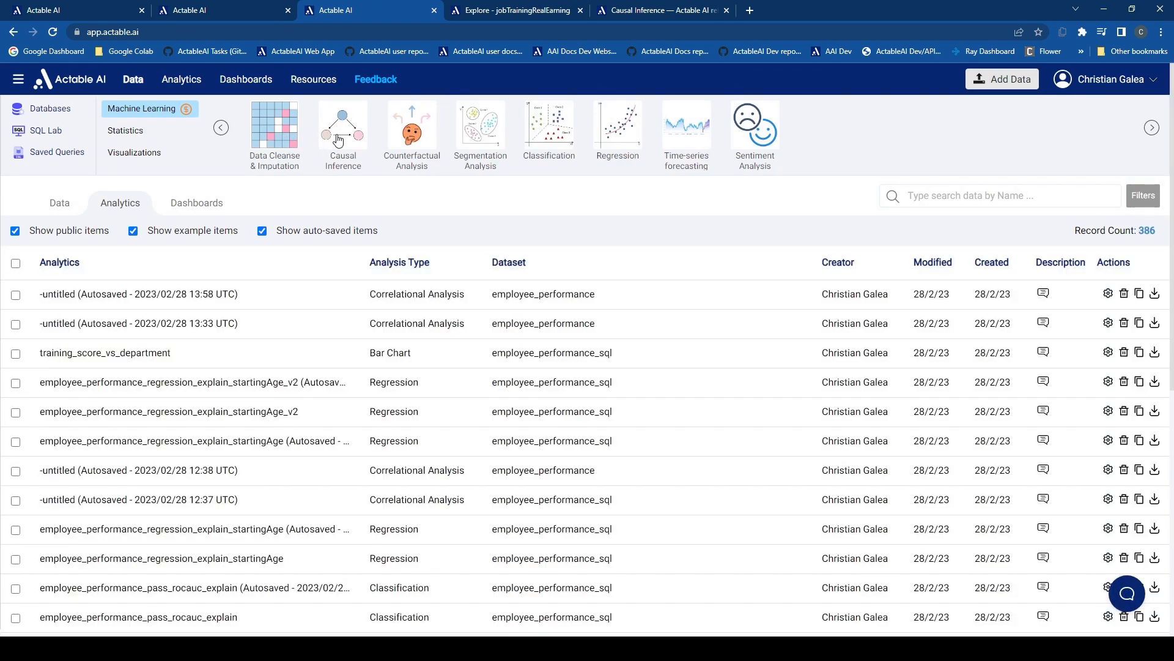
pyautogui.click(338, 140)
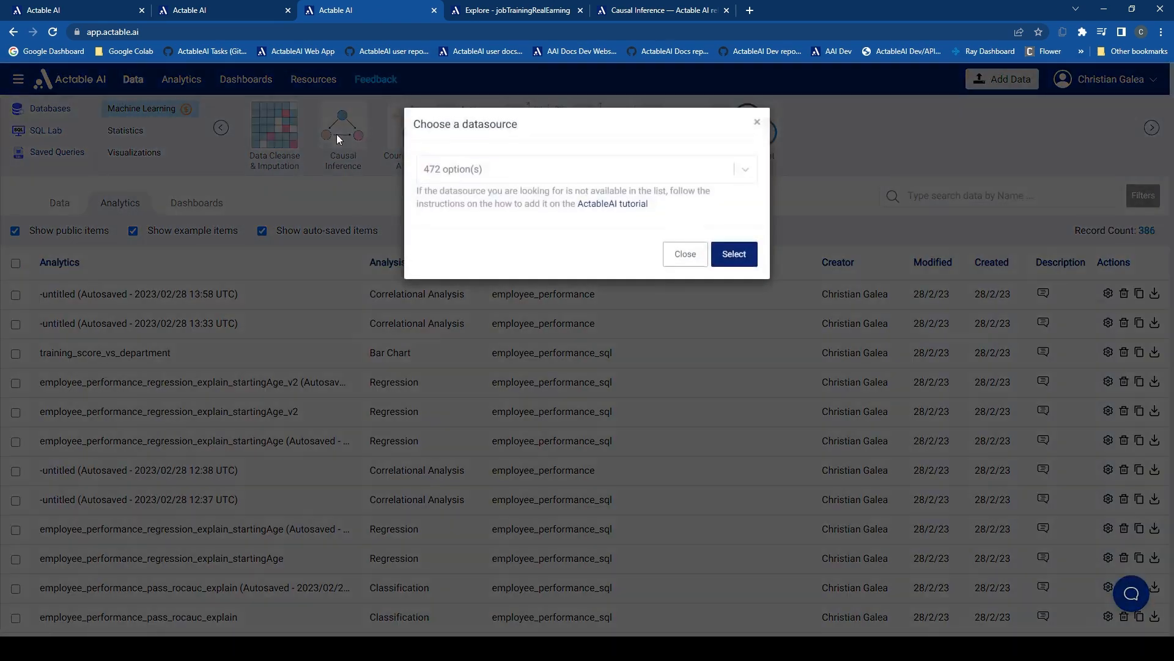
pyautogui.click(446, 169)
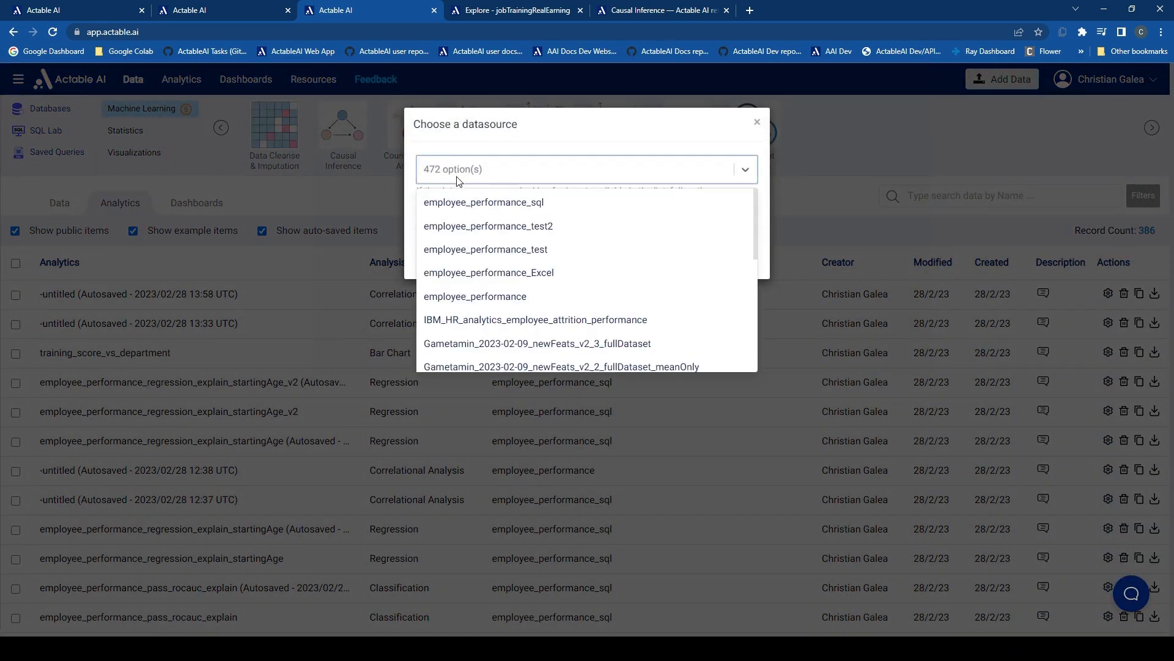
pyautogui.write('jobtrain')
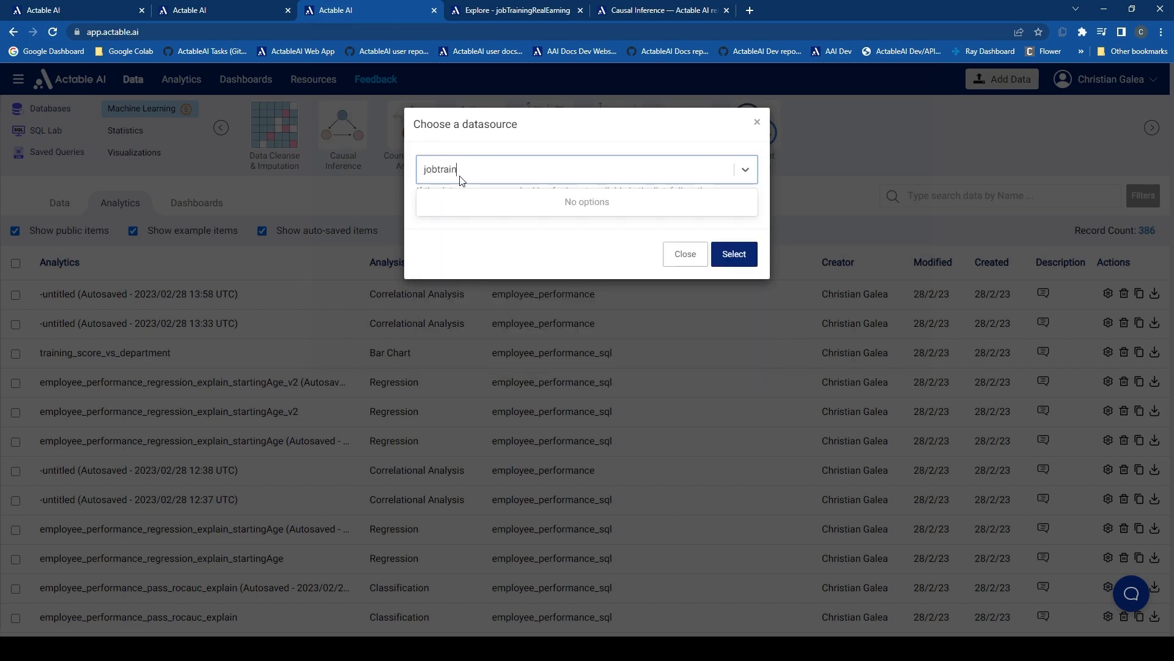
pyautogui.press('Return')
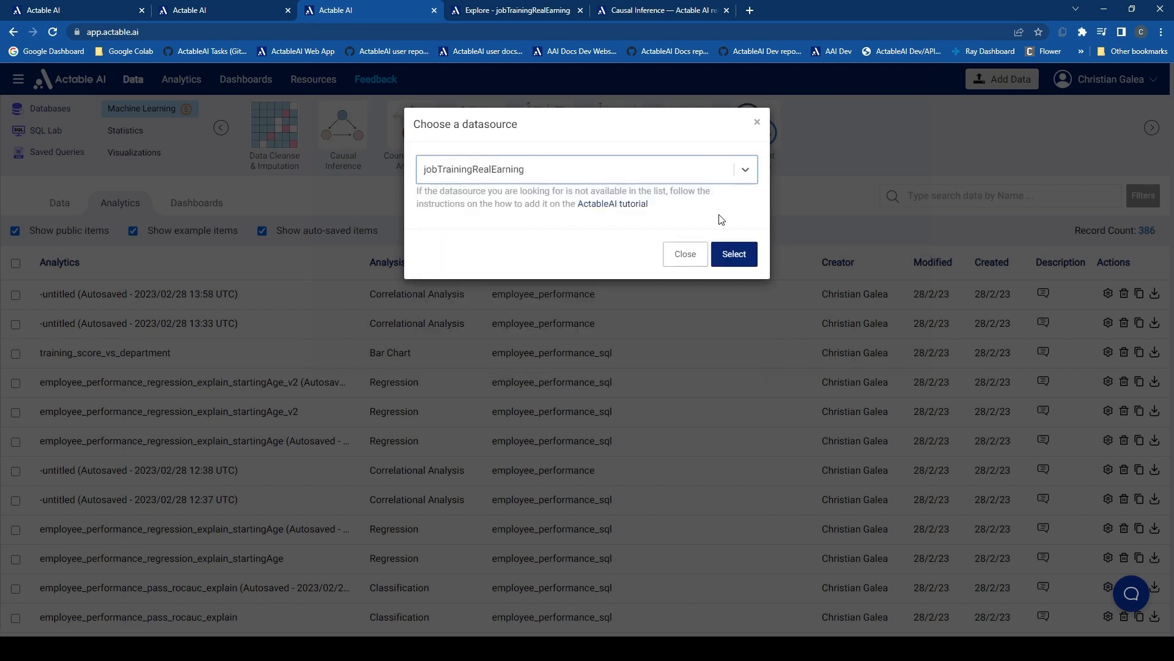
pyautogui.click(734, 254)
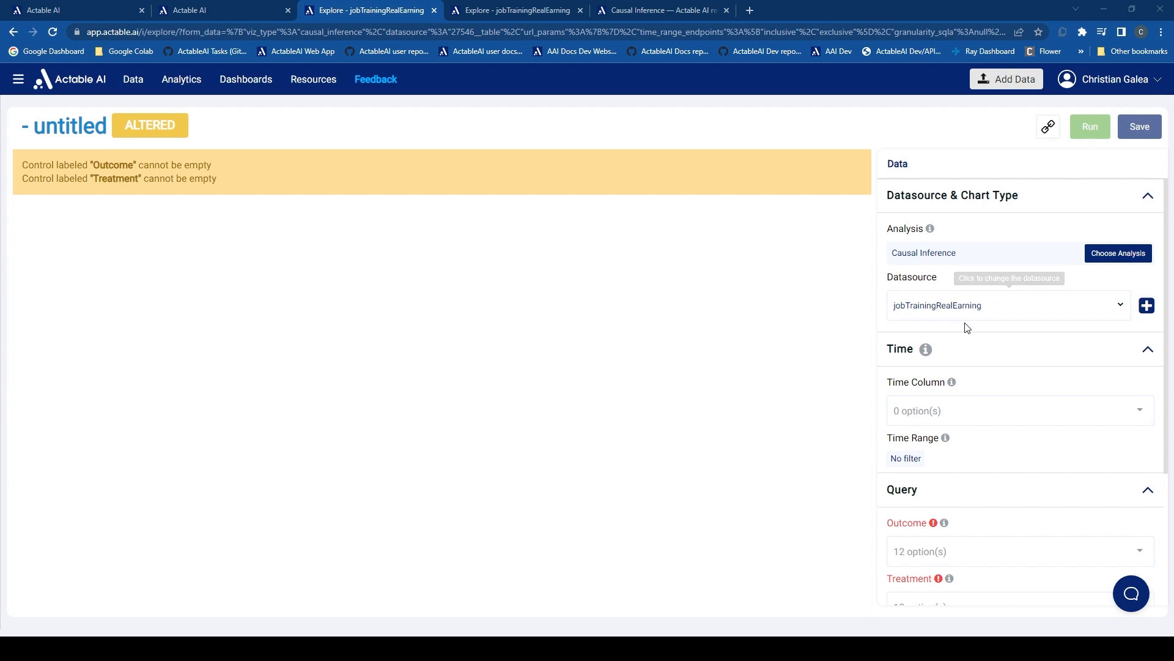
# Step: Review the time settings' descriptions and set the query's Outcome to re78
pyautogui.scroll(-2, 966, 329)
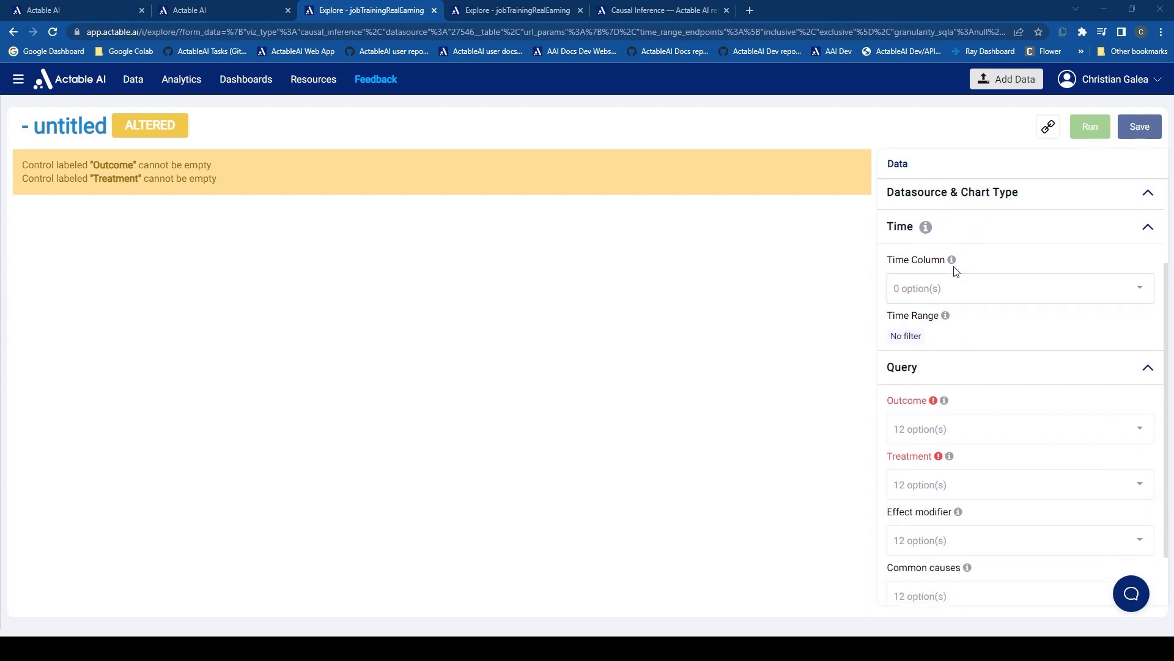
pyautogui.moveTo(958, 264)
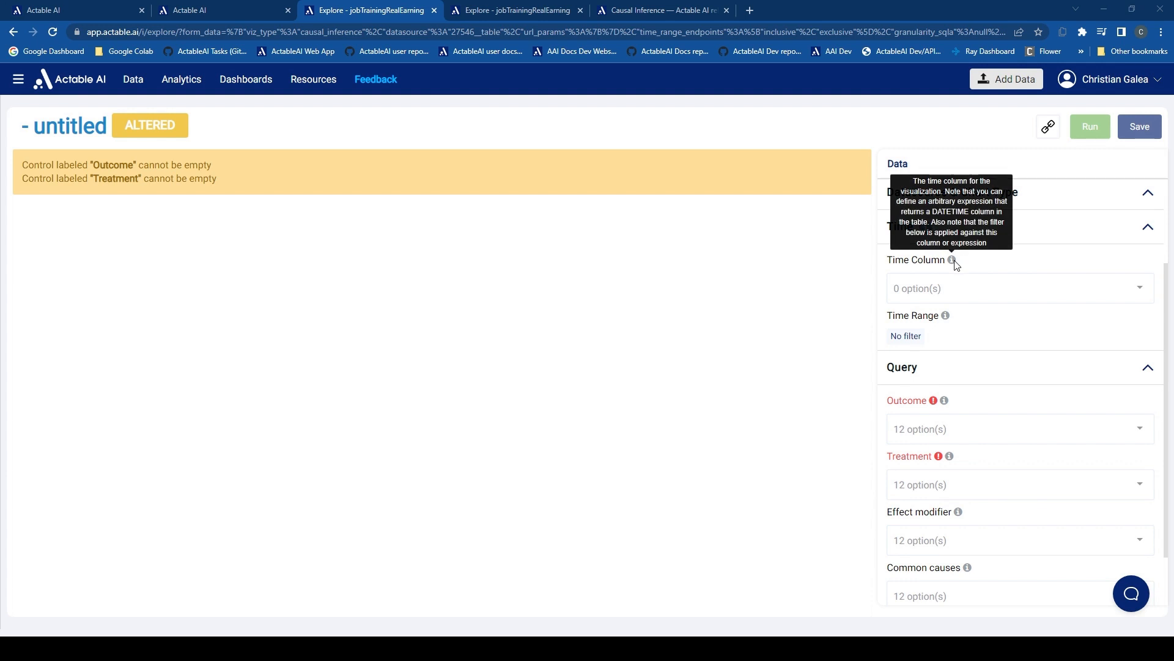
pyautogui.moveTo(945, 318)
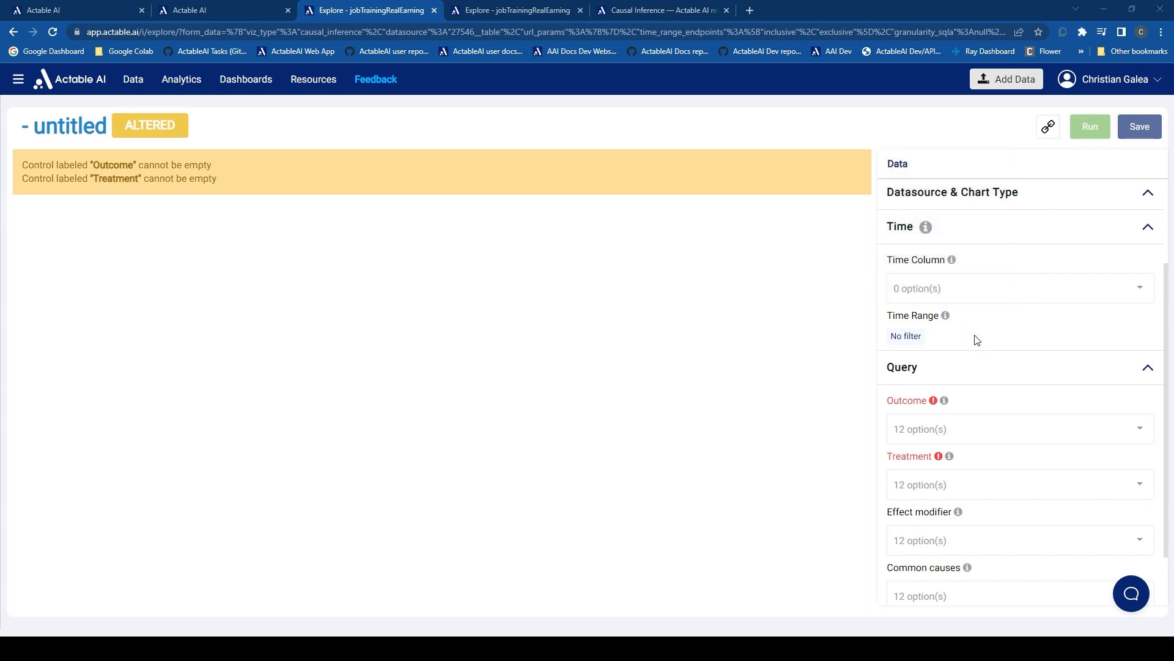
pyautogui.scroll(-1, 975, 336)
pyautogui.scroll(-1, 975, 338)
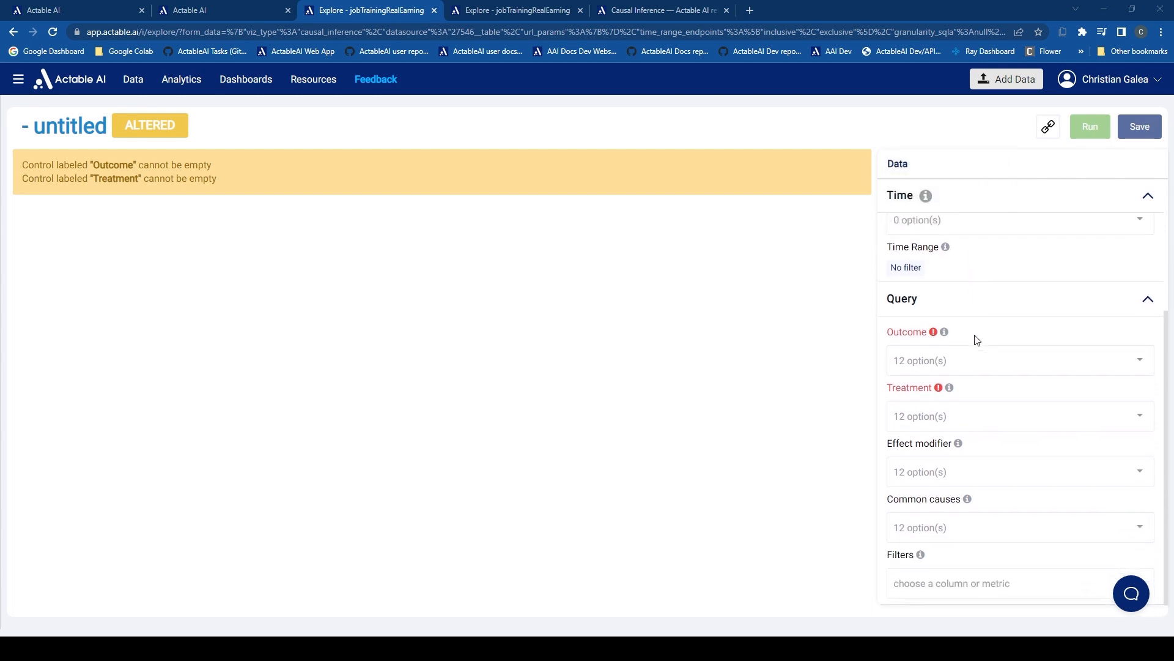
pyautogui.click(948, 361)
pyautogui.scroll(-2, 960, 415)
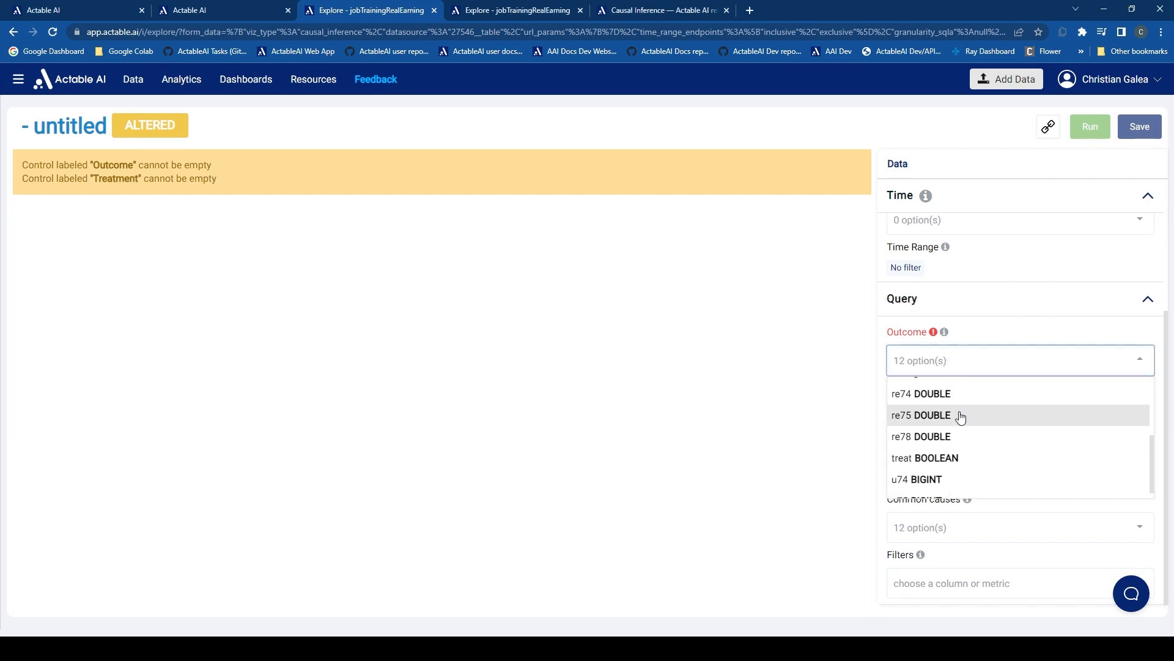
pyautogui.scroll(-1, 959, 435)
pyautogui.click(952, 426)
# Step: Set the Treatment to treat and its Treatment control value to false
pyautogui.moveTo(949, 390)
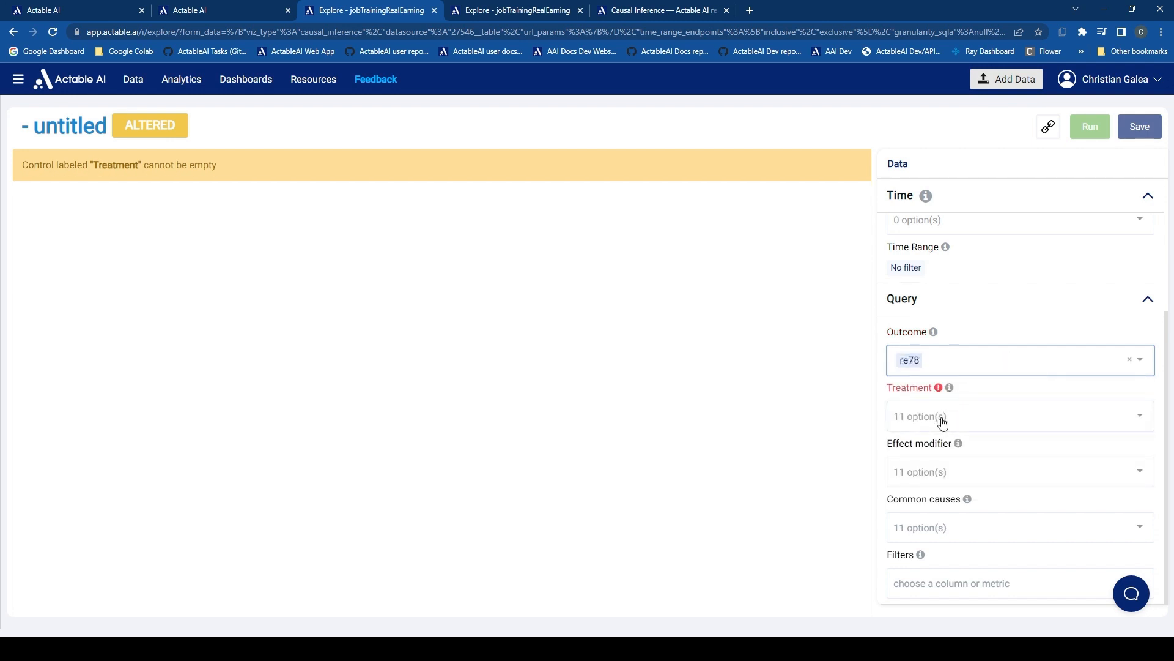
pyautogui.click(942, 419)
pyautogui.scroll(-3, 959, 480)
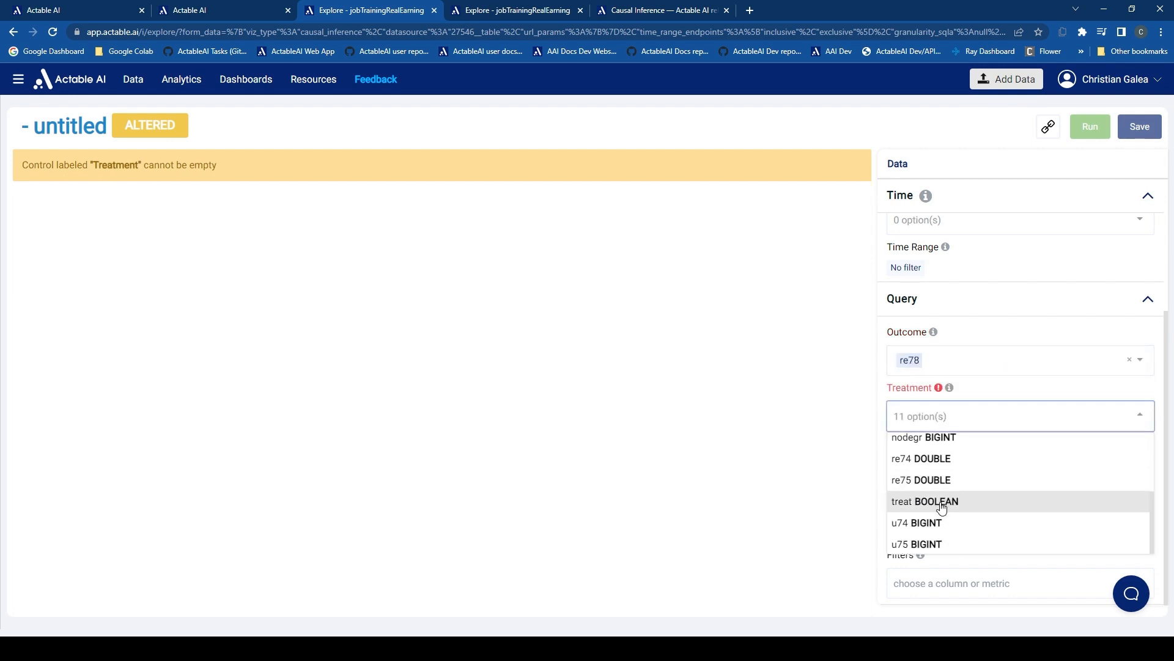
pyautogui.click(947, 501)
pyautogui.moveTo(983, 447)
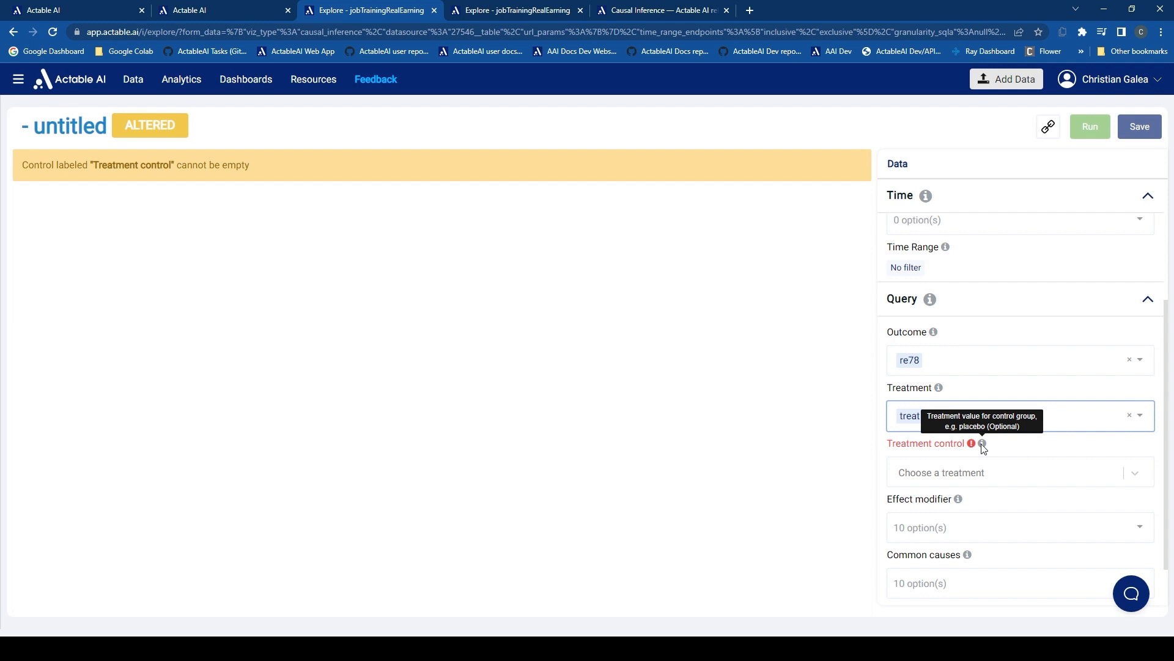
pyautogui.click(978, 476)
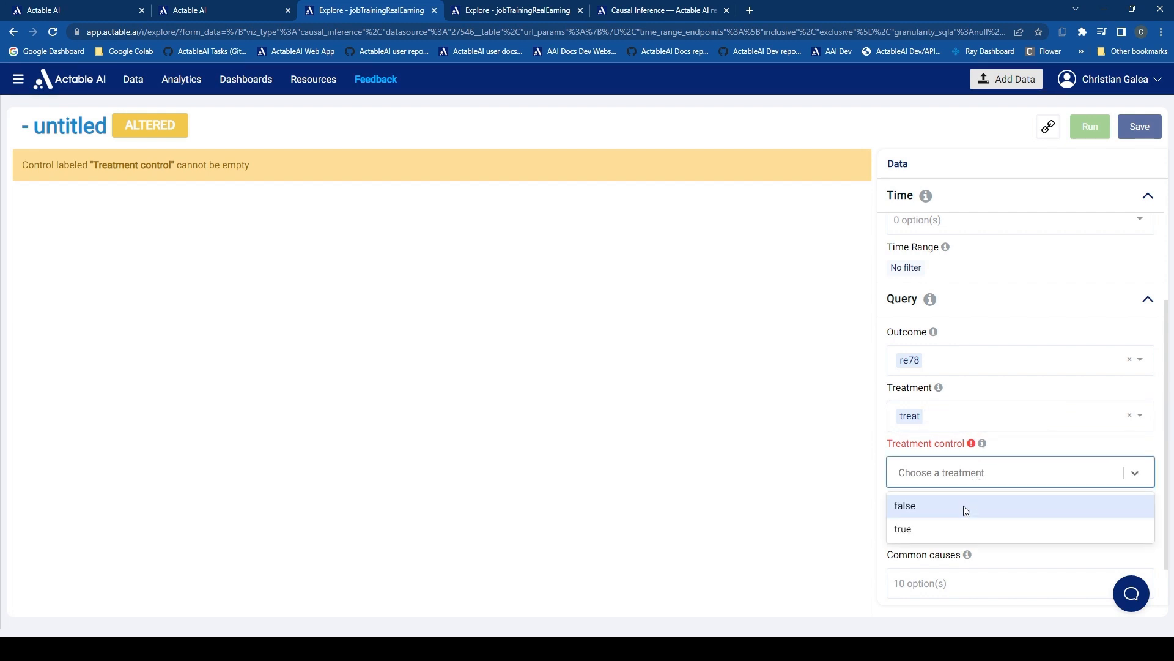
pyautogui.click(963, 506)
# Step: Read the Effect modifier description and choose age as the effect modifier
pyautogui.scroll(-1, 1022, 506)
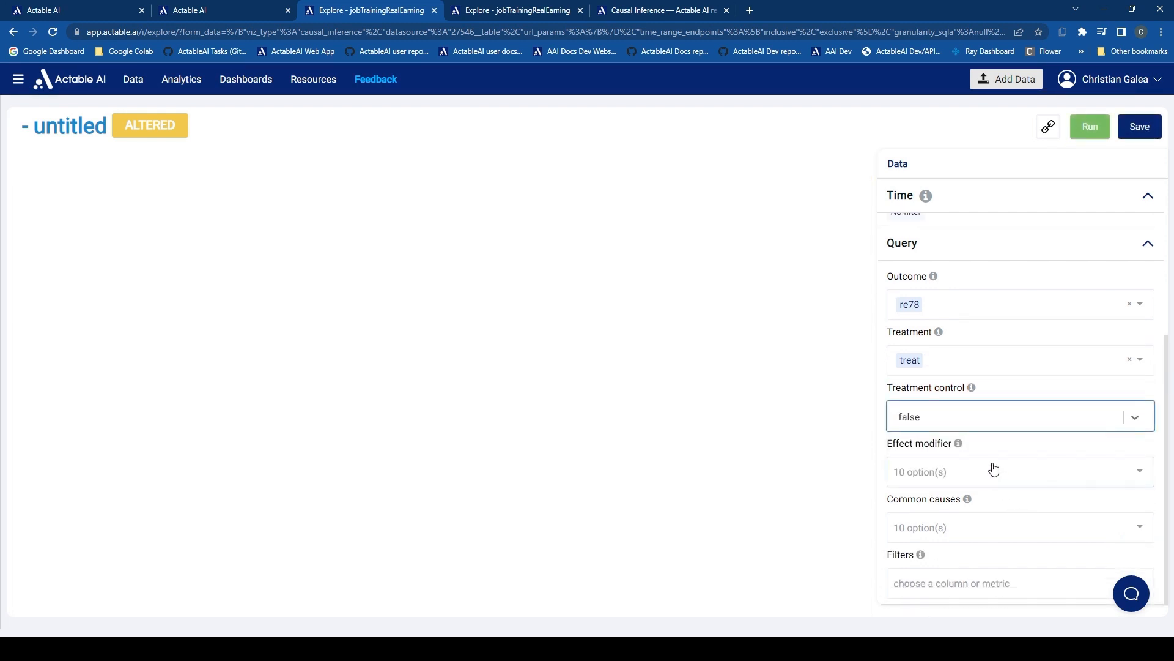
pyautogui.moveTo(960, 449)
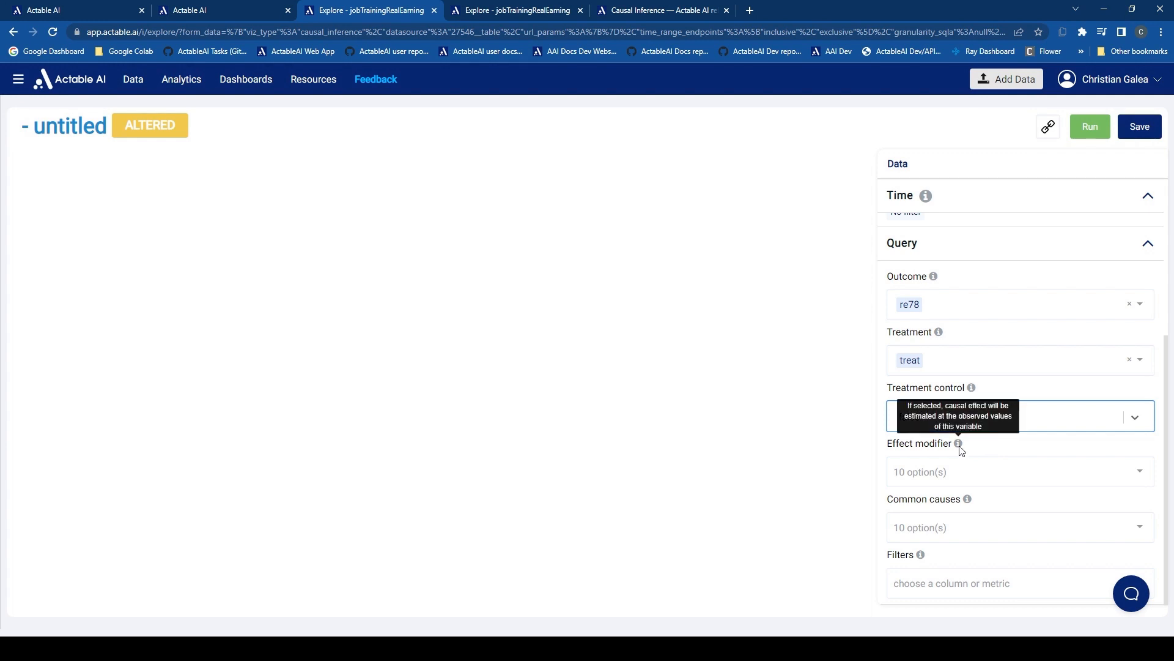
pyautogui.click(956, 470)
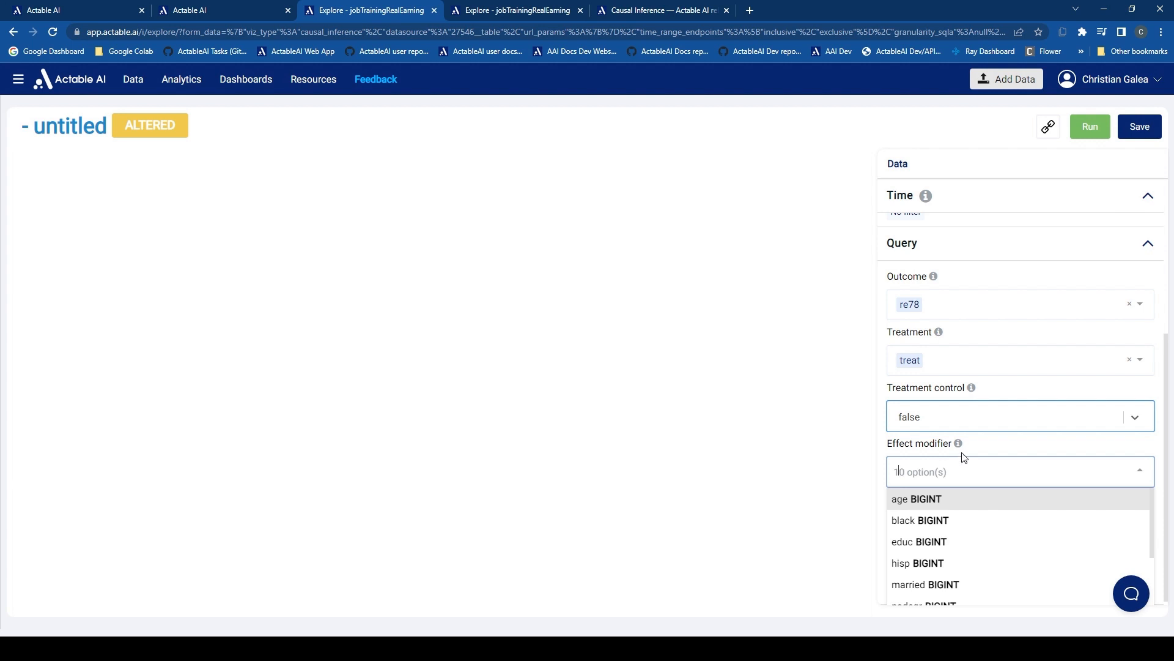
pyautogui.moveTo(961, 446)
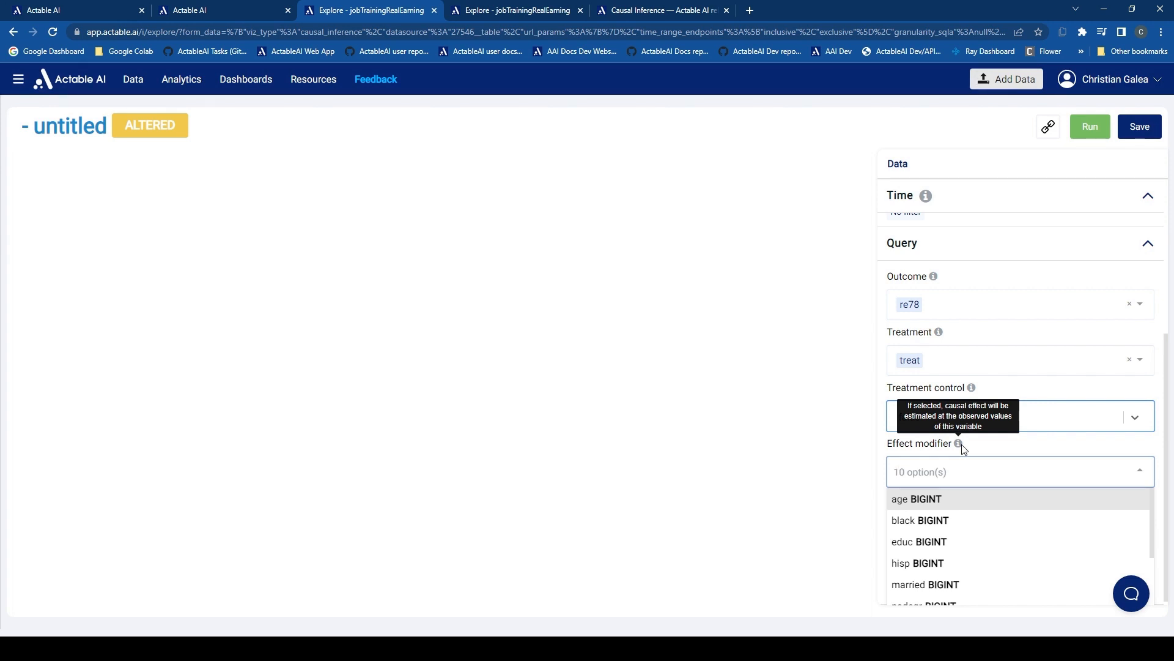
pyautogui.click(938, 500)
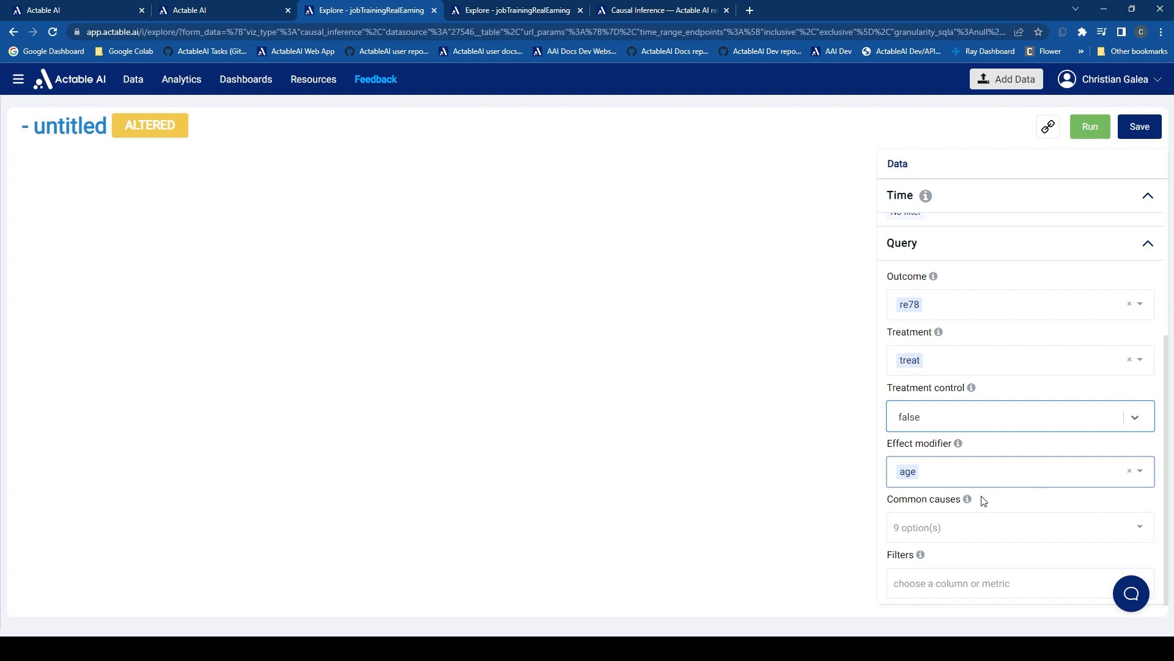
# Step: Add black, educ, hisp and married as common causes of the treatment and outcome
pyautogui.moveTo(970, 501)
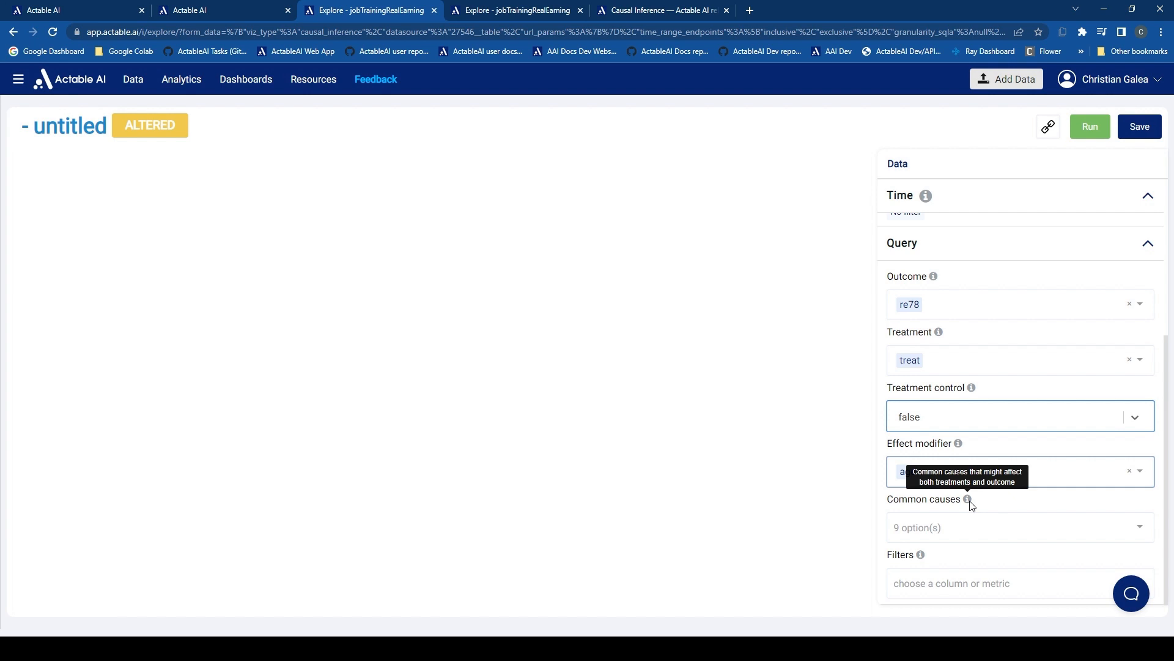
pyautogui.click(967, 517)
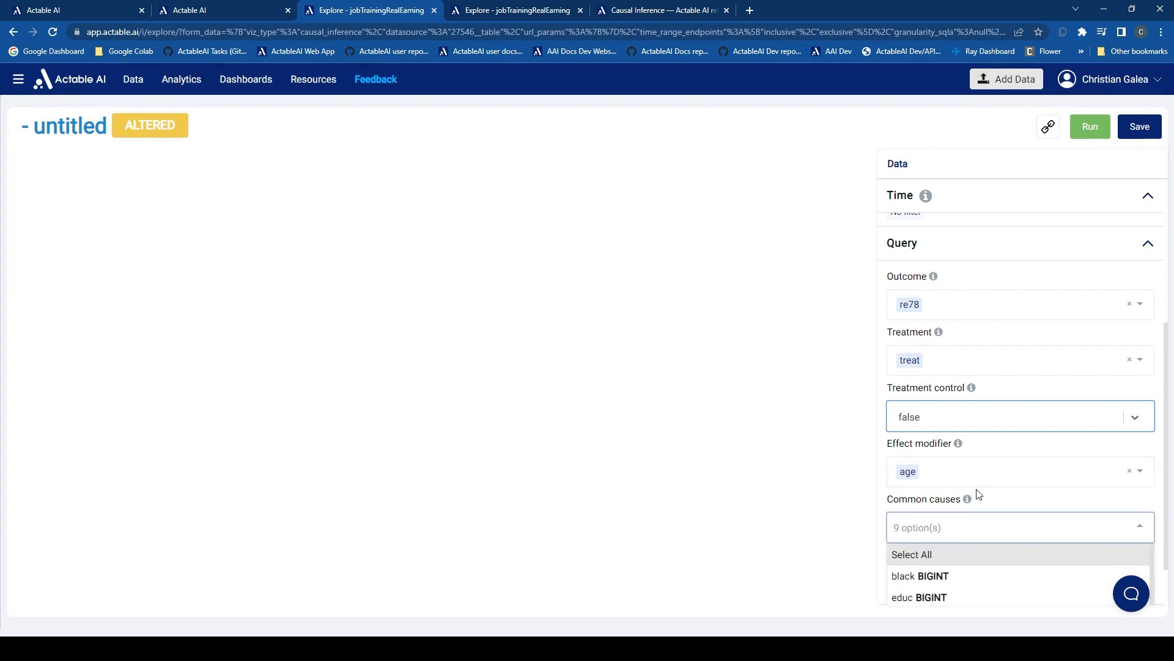
pyautogui.click(960, 575)
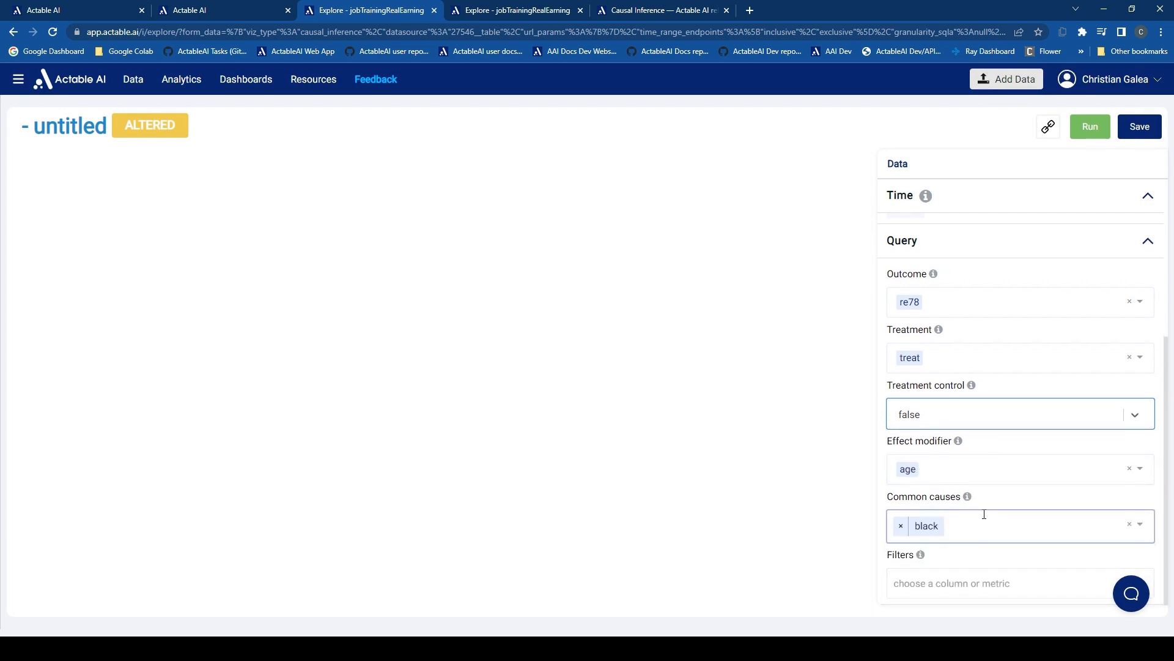
pyautogui.click(969, 532)
pyautogui.click(955, 576)
pyautogui.click(1000, 540)
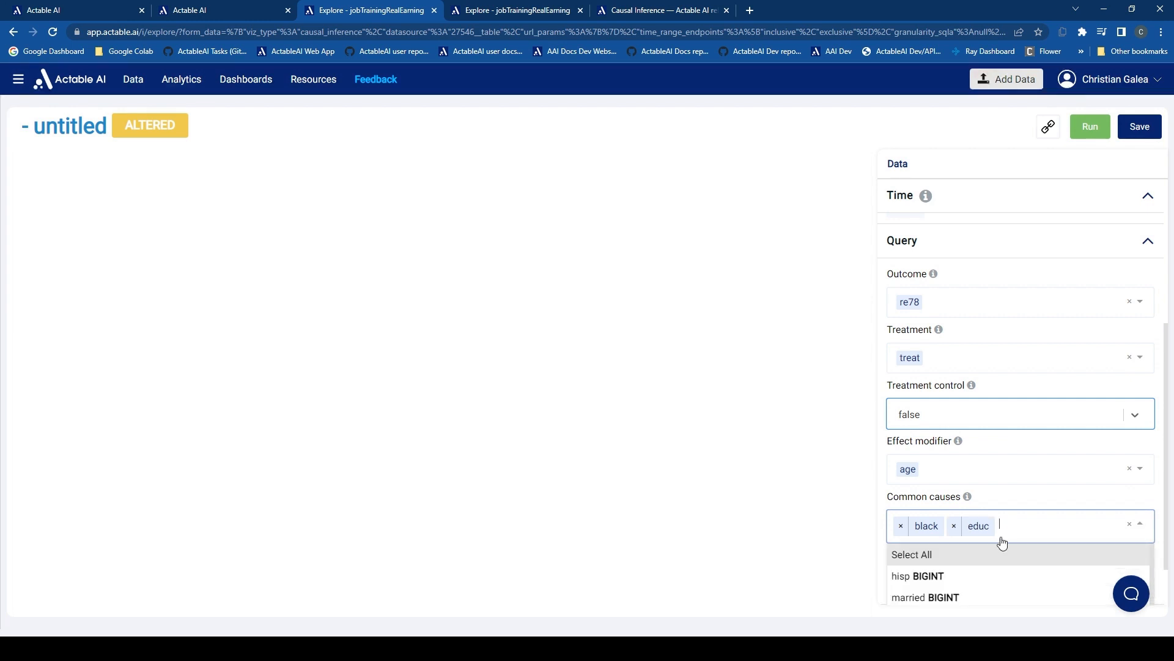
pyautogui.click(965, 579)
pyautogui.click(1042, 543)
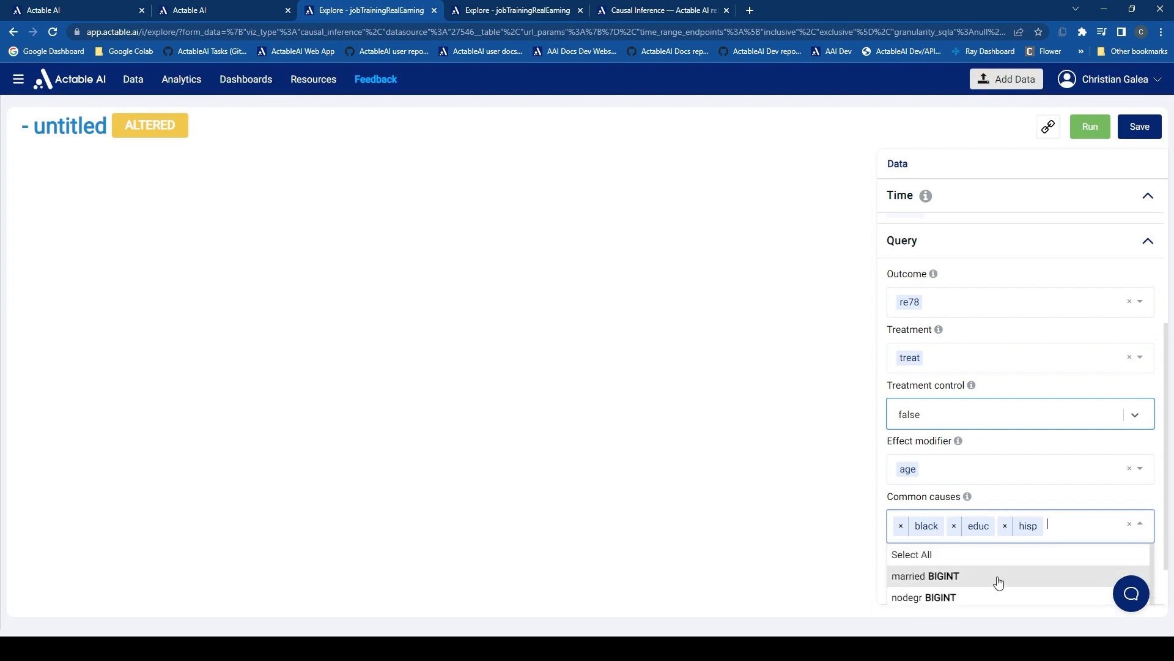
pyautogui.click(1000, 577)
# Step: Add nodegr, re74, re75, u74 and u75 to the common causes
pyautogui.click(1063, 543)
pyautogui.scroll(-2, 1030, 553)
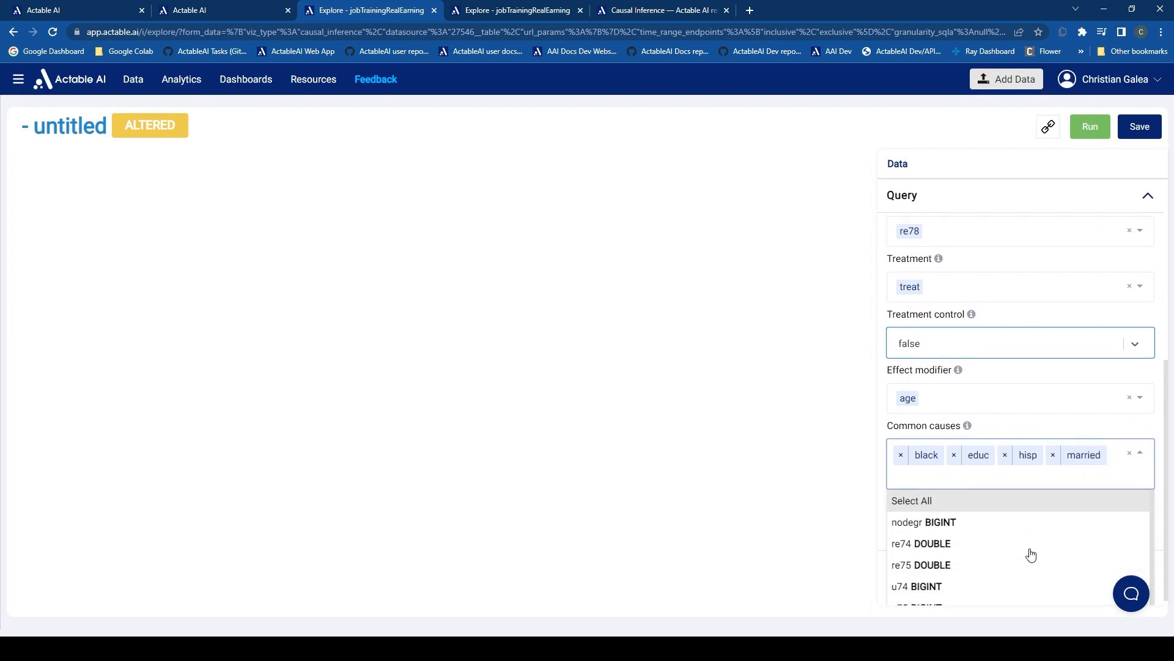
pyautogui.click(991, 527)
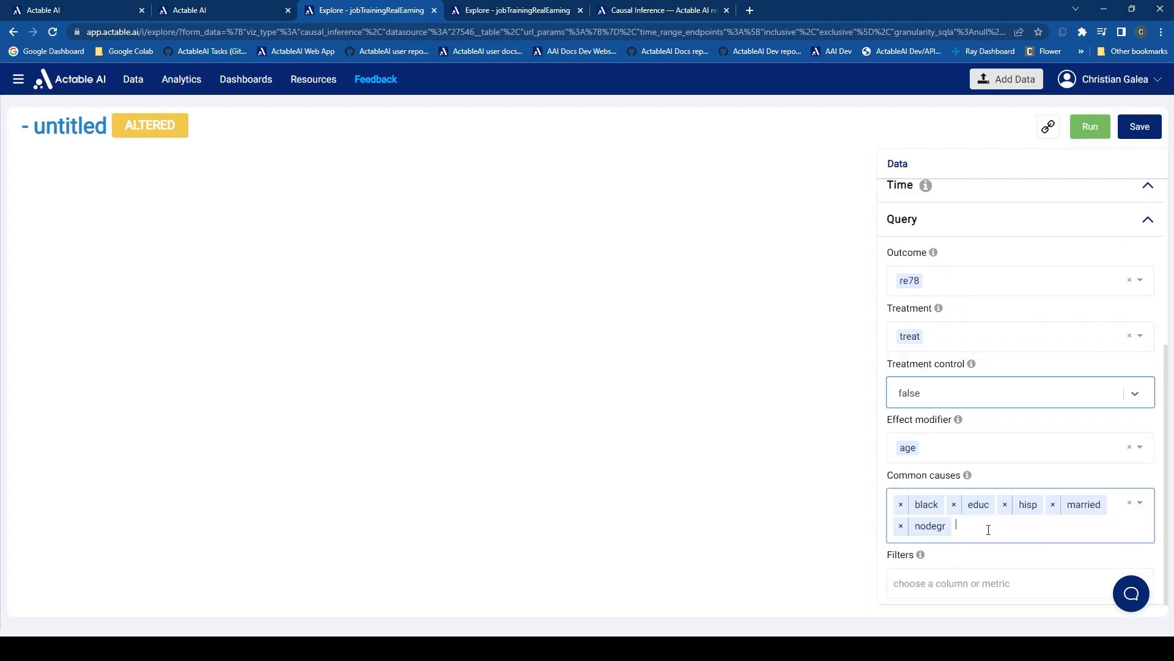
pyautogui.click(989, 528)
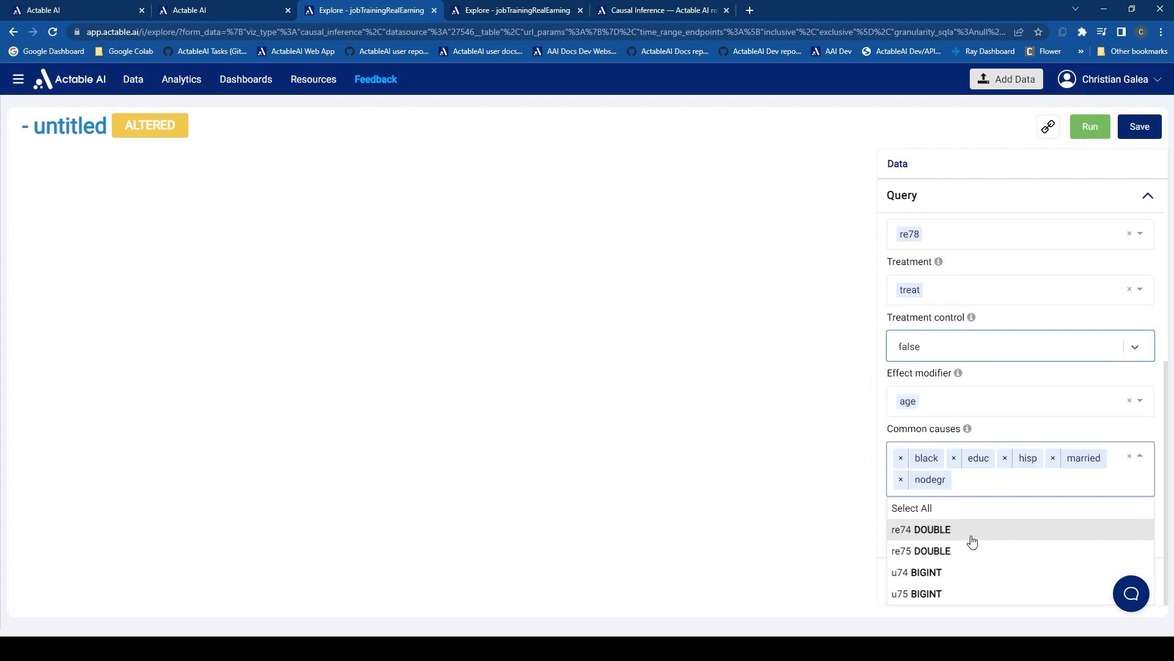
pyautogui.click(972, 542)
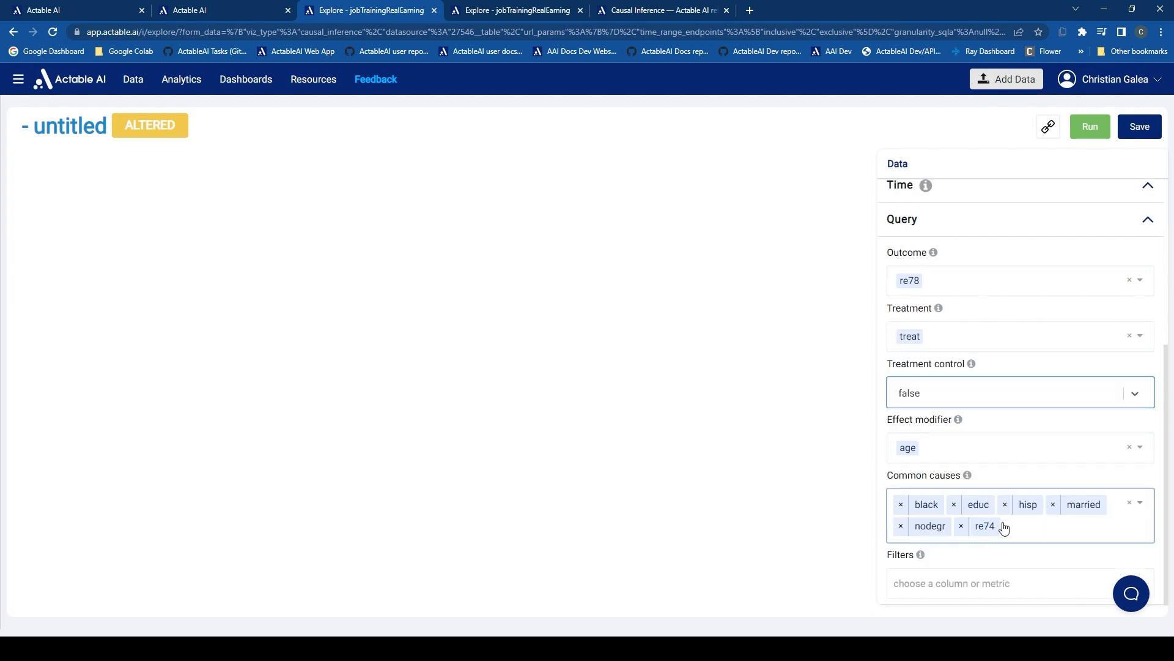
pyautogui.click(1013, 529)
pyautogui.click(973, 558)
pyautogui.click(1025, 537)
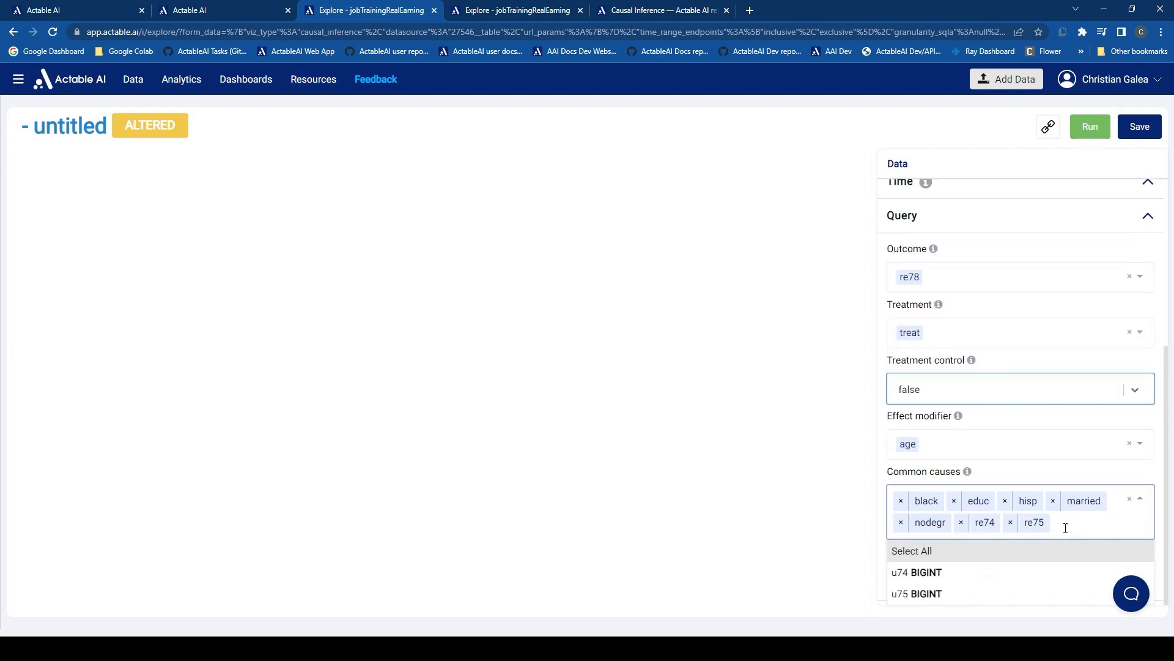
pyautogui.click(1018, 572)
pyautogui.click(1050, 556)
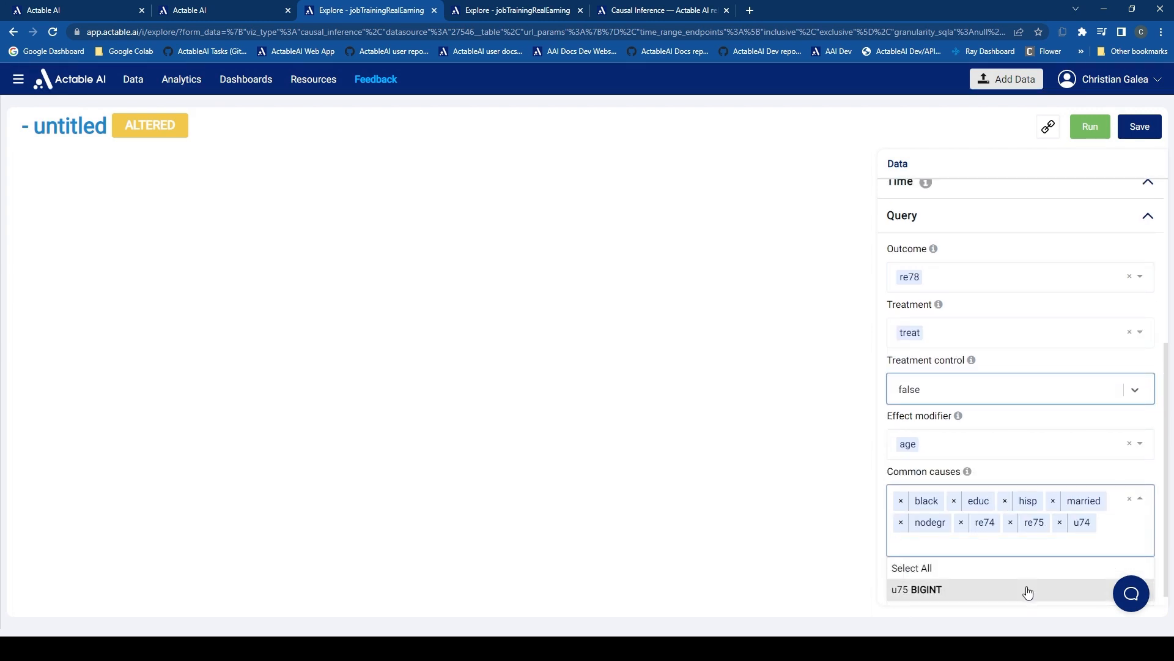
pyautogui.click(1028, 589)
# Step: Switch to the already computed job_training_effect_on_real_earning_v3 analysis to view its results
pyautogui.scroll(5, 1015, 489)
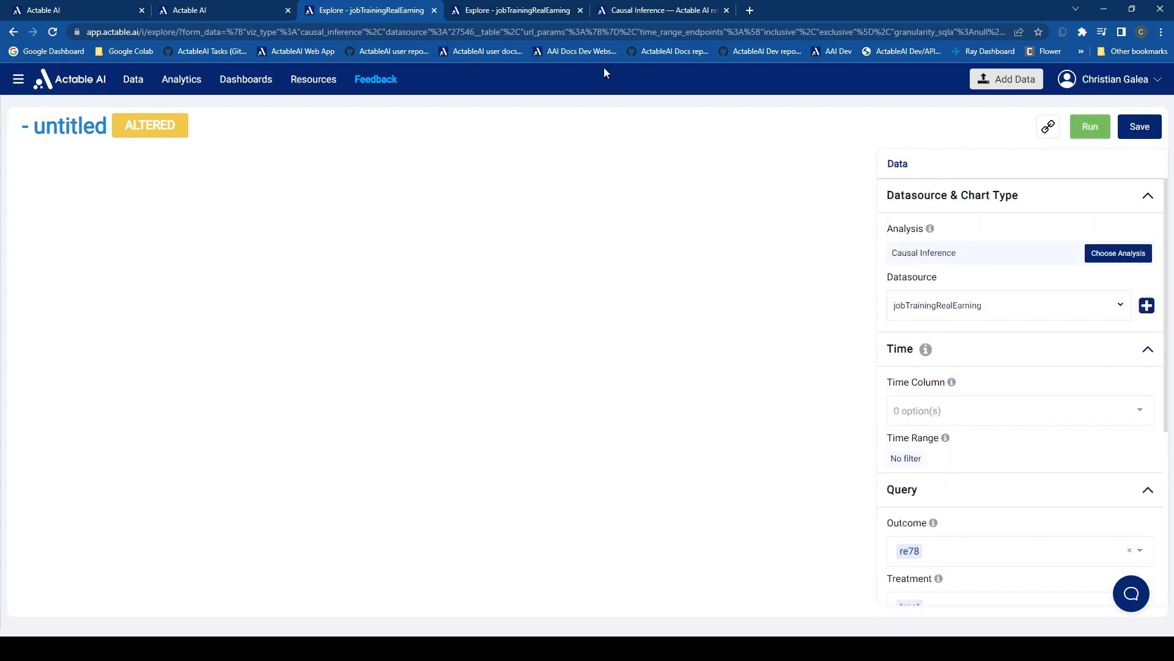
pyautogui.click(507, 7)
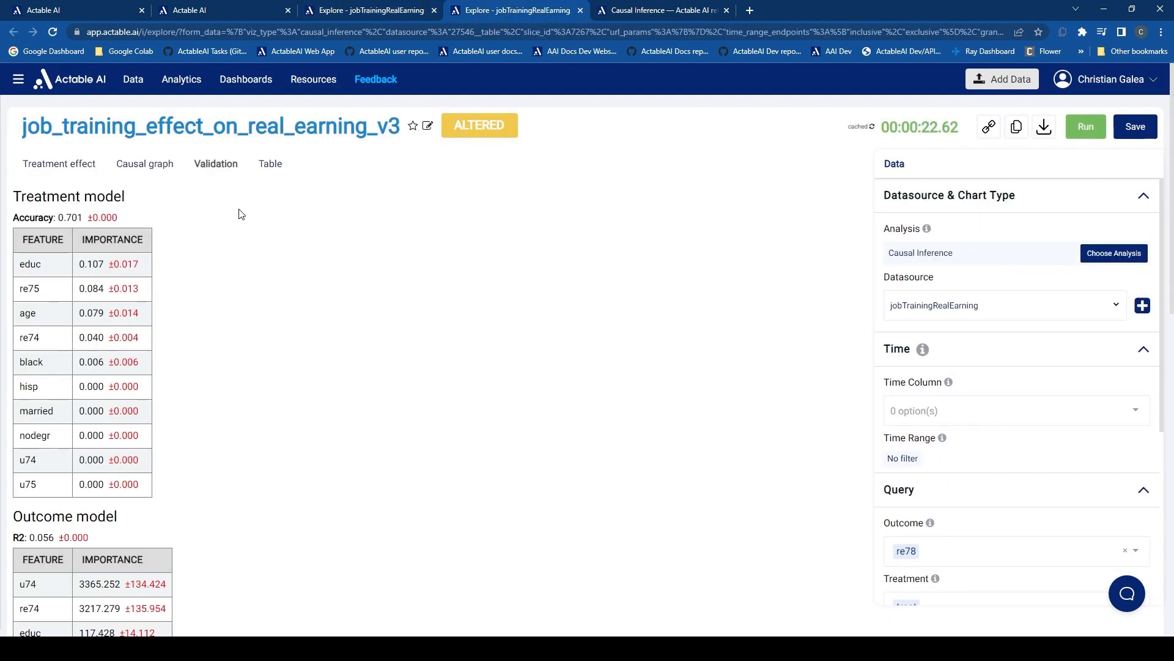
# Step: Examine the treatment effect line graph and decision tree by age, alongside the analysis's query settings
pyautogui.click(68, 165)
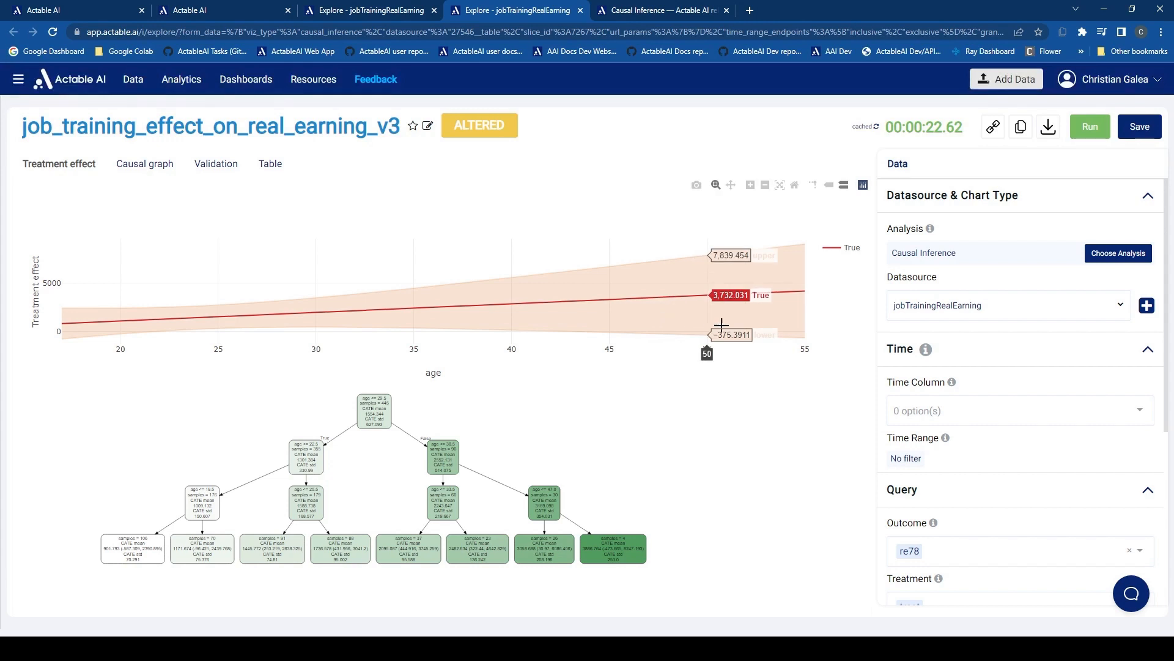
pyautogui.scroll(-3, 911, 459)
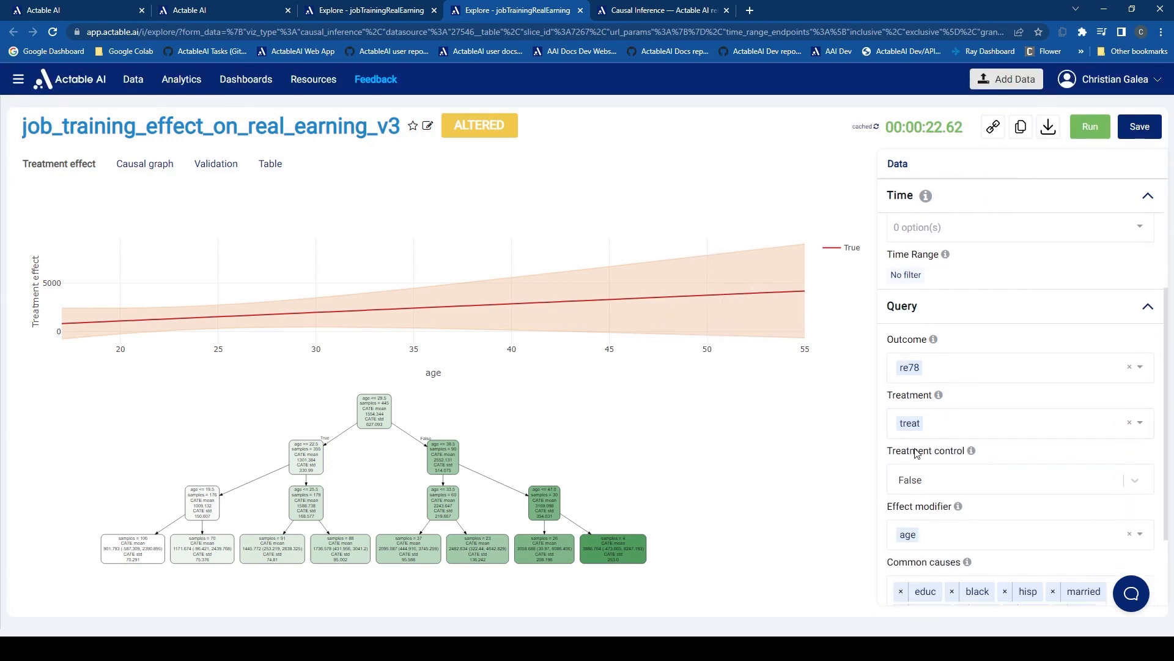
pyautogui.scroll(-1, 916, 452)
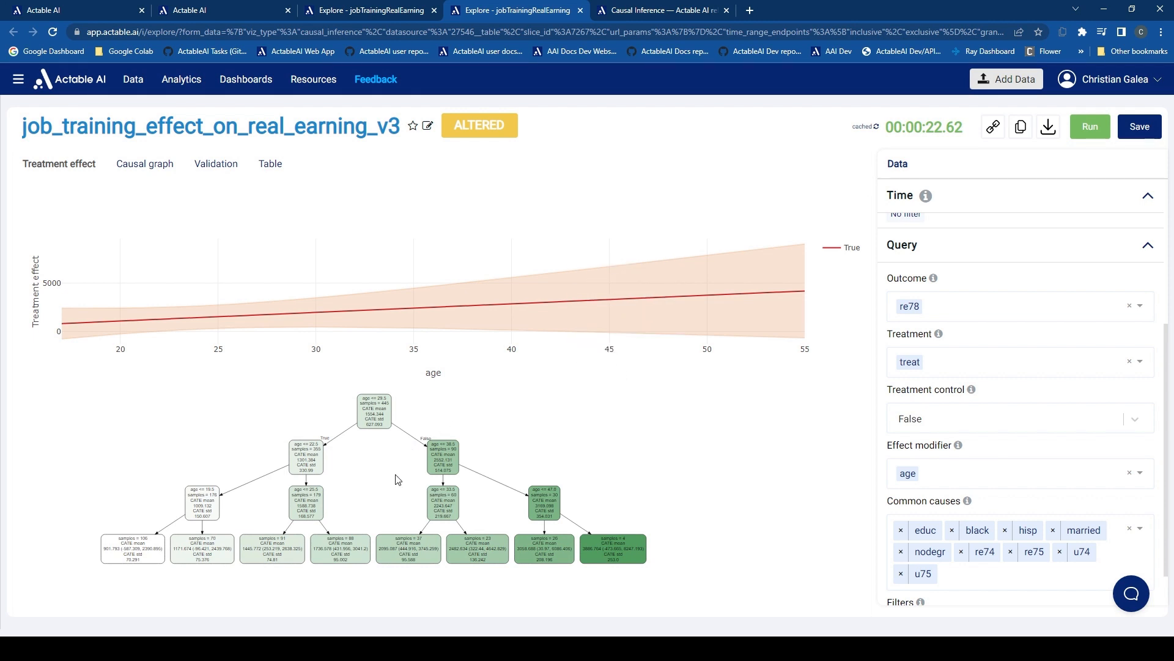
pyautogui.scroll(1, 403, 466)
pyautogui.moveTo(387, 466); pyautogui.dragTo(405, 479)
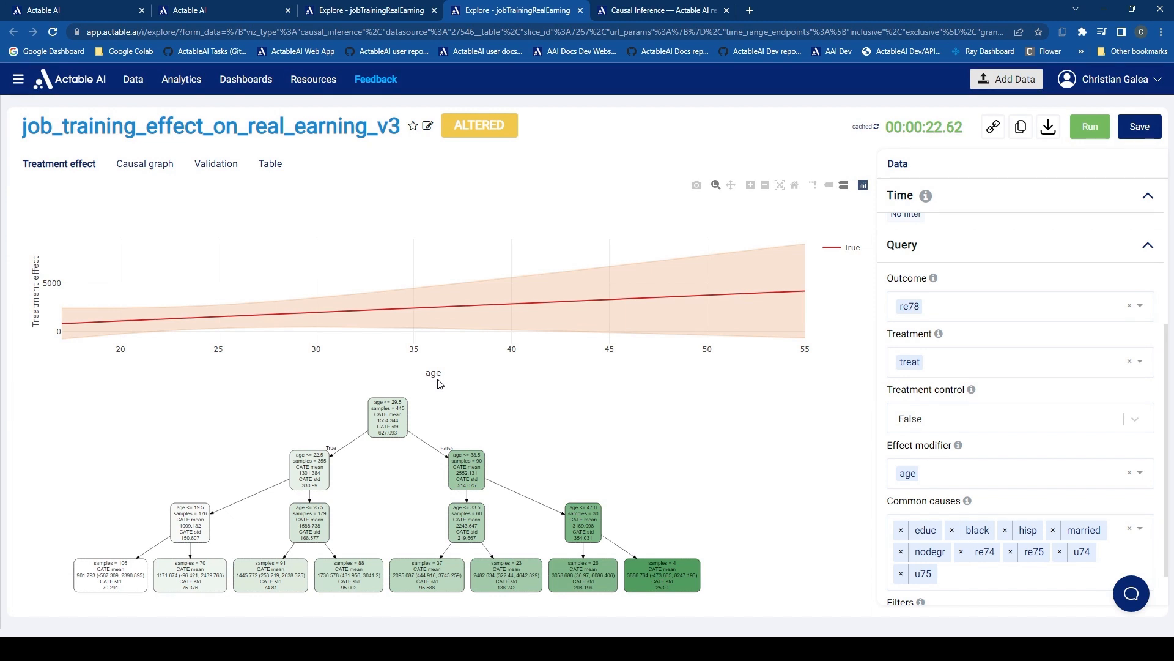
# Step: Inspect the causal graph and skim the validation results of the treatment and outcome models
pyautogui.click(134, 164)
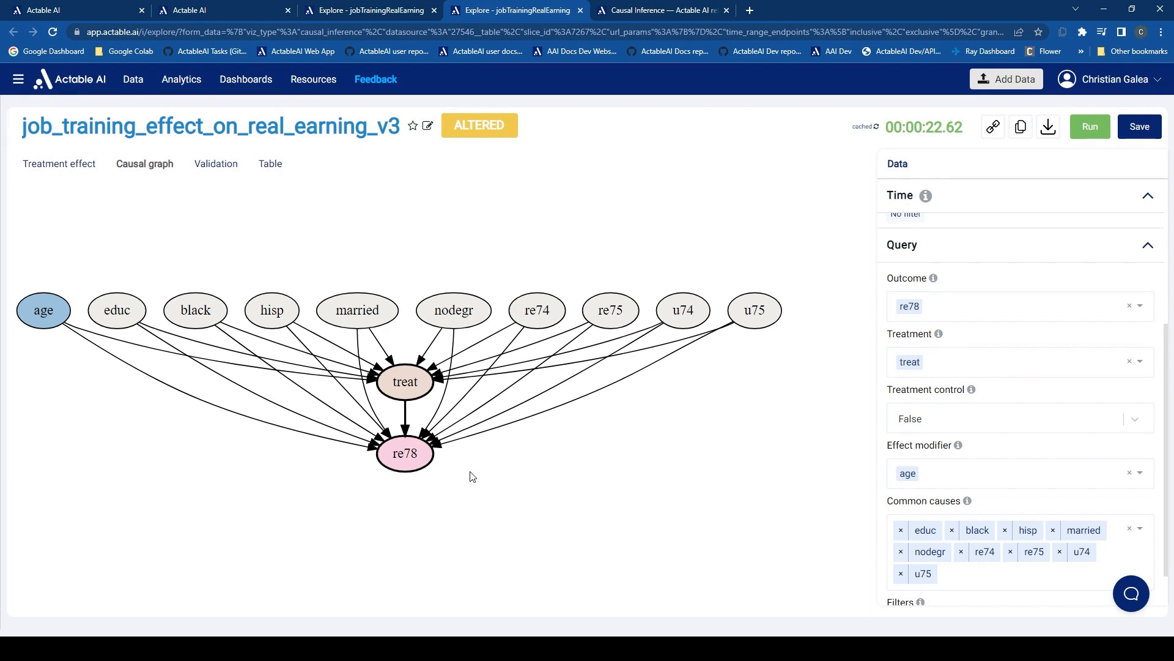
pyautogui.click(215, 165)
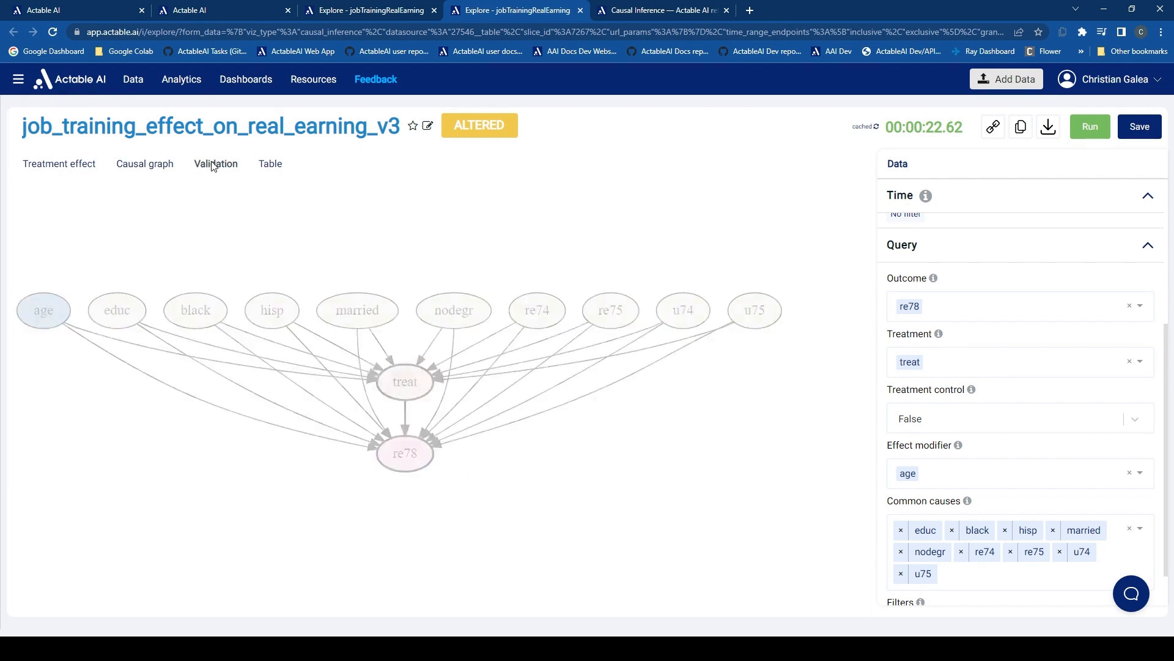
pyautogui.scroll(-2, 254, 286)
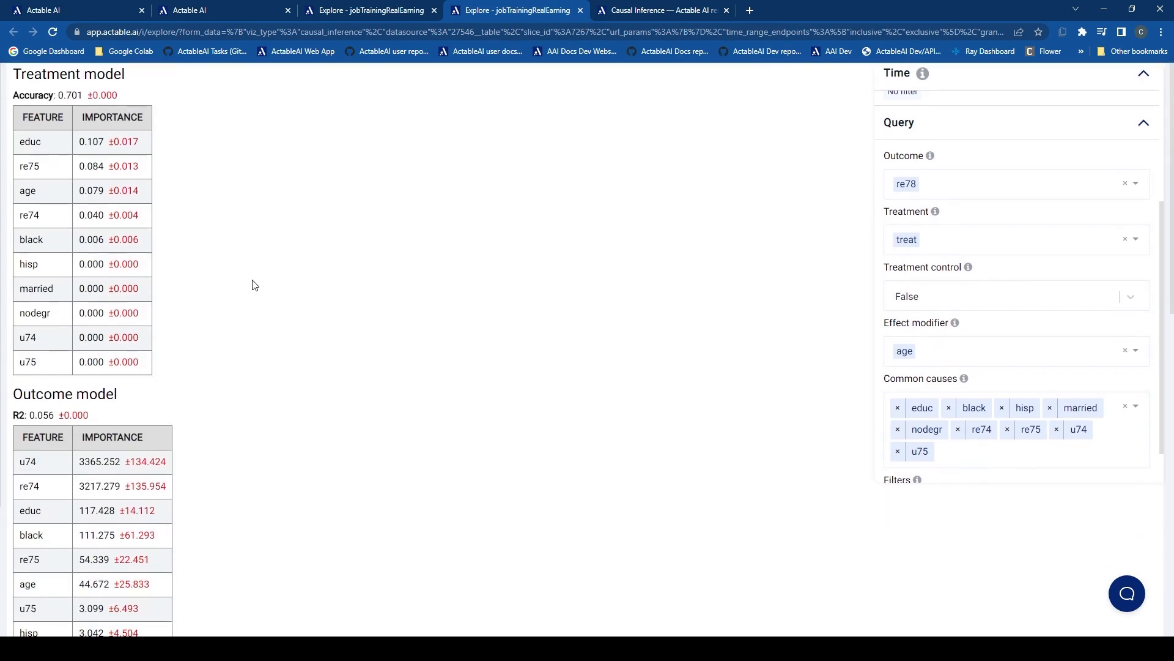
pyautogui.scroll(-1, 255, 285)
pyautogui.scroll(-2, 255, 285)
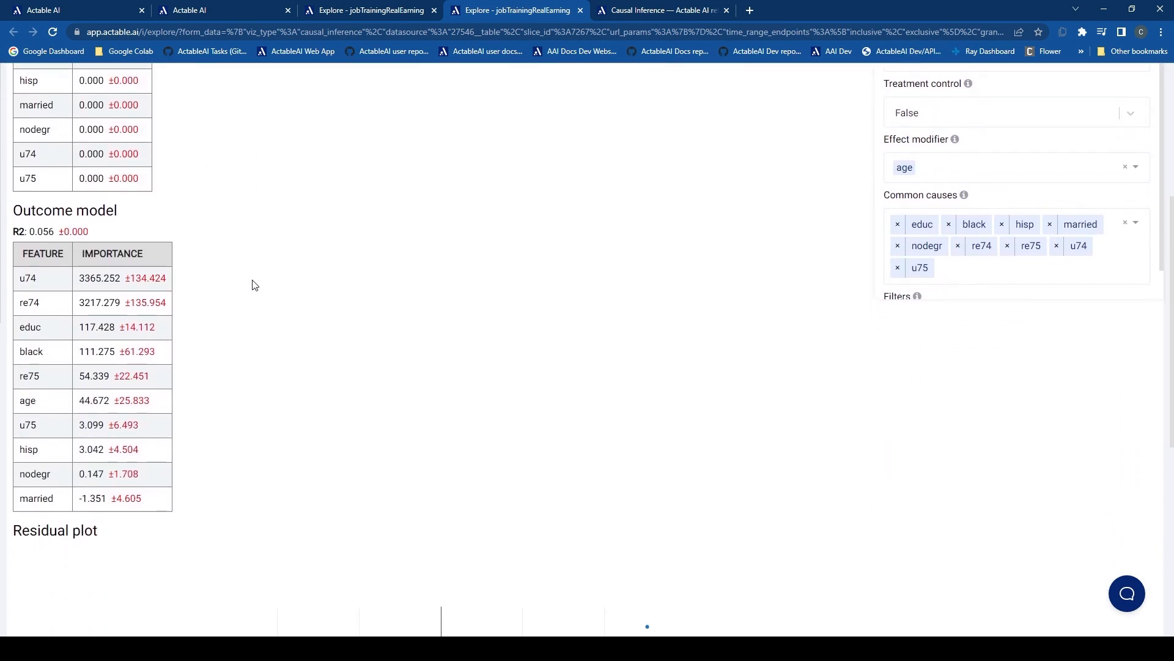
pyautogui.scroll(-1, 363, 238)
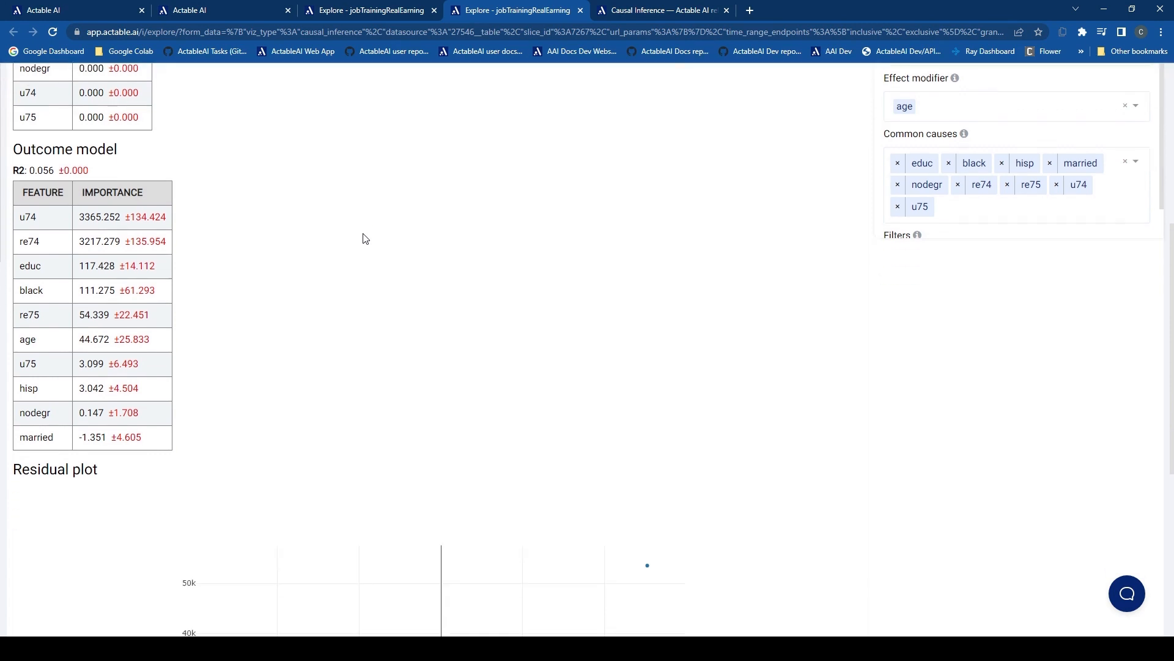
pyautogui.scroll(4, 364, 238)
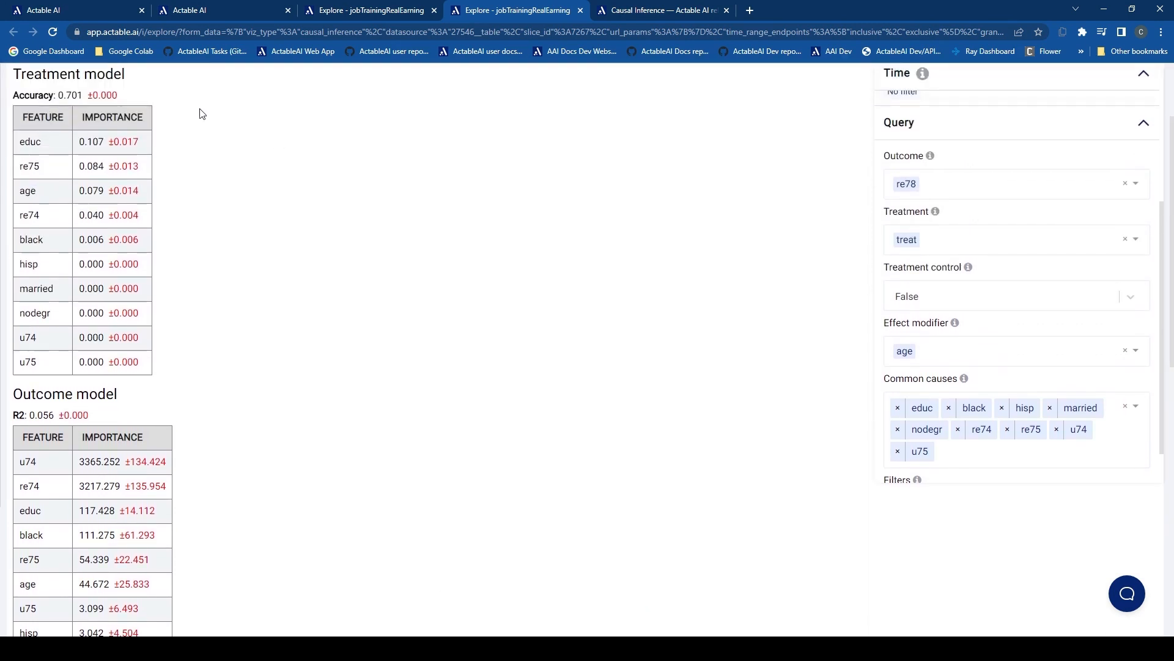
pyautogui.scroll(2, 199, 113)
# Step: Revisit the causal graph and compare the feature importances of the treatment and outcome models in the validation results
pyautogui.click(184, 167)
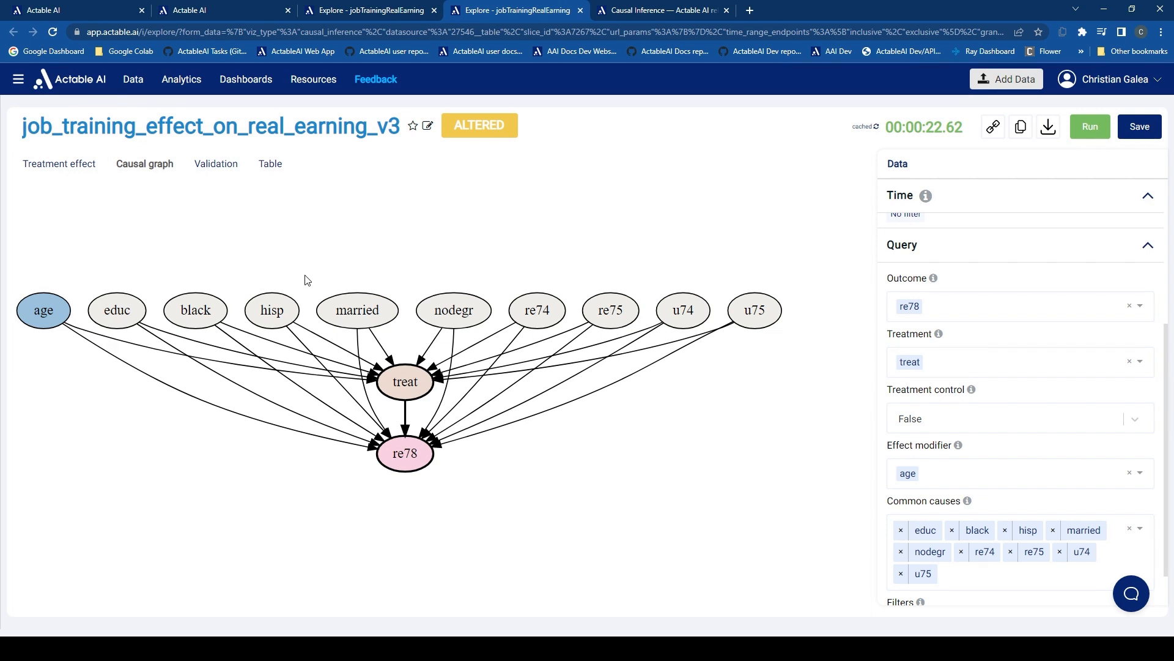
pyautogui.click(209, 172)
pyautogui.scroll(-1, 233, 239)
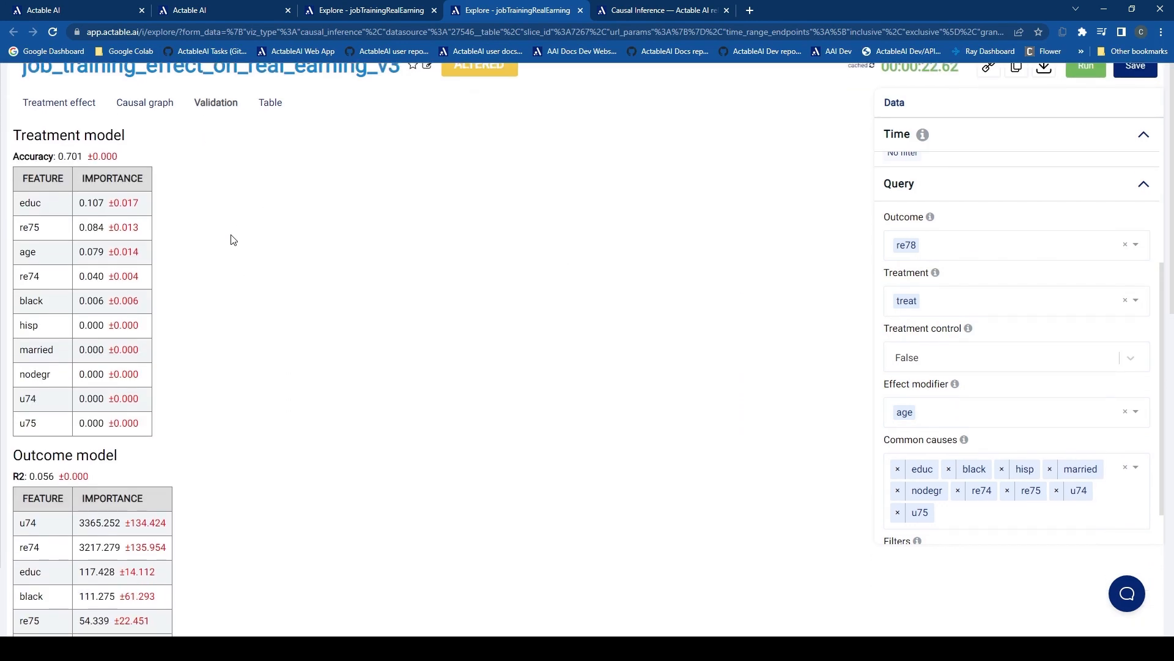
pyautogui.scroll(-3, 233, 240)
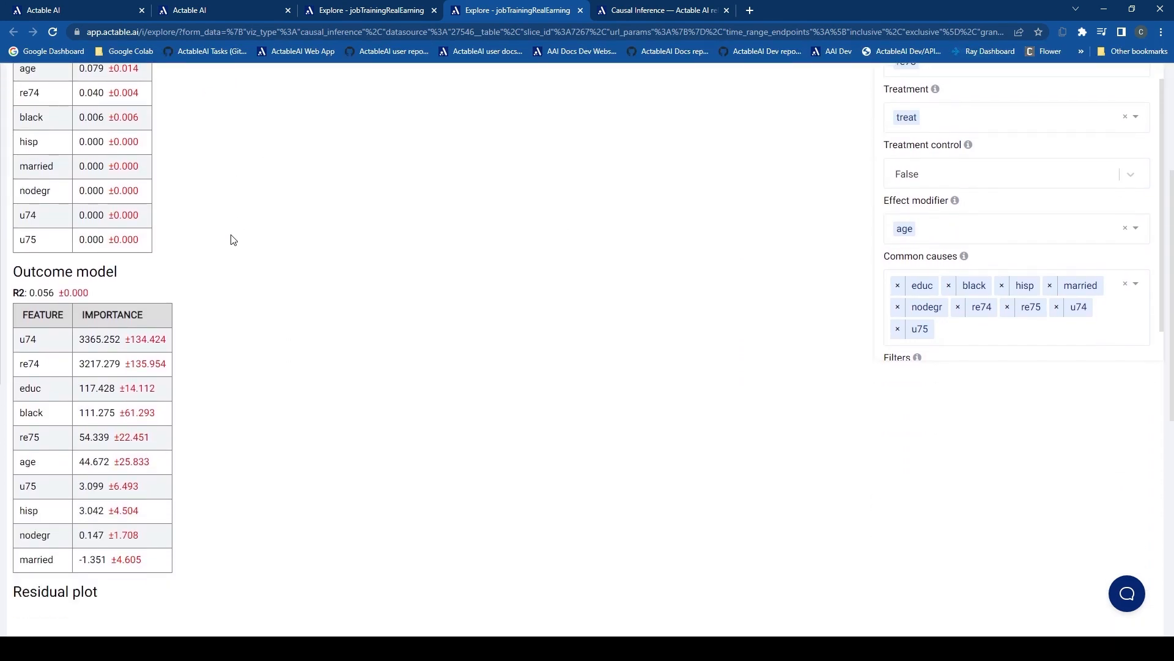
pyautogui.scroll(1, 233, 240)
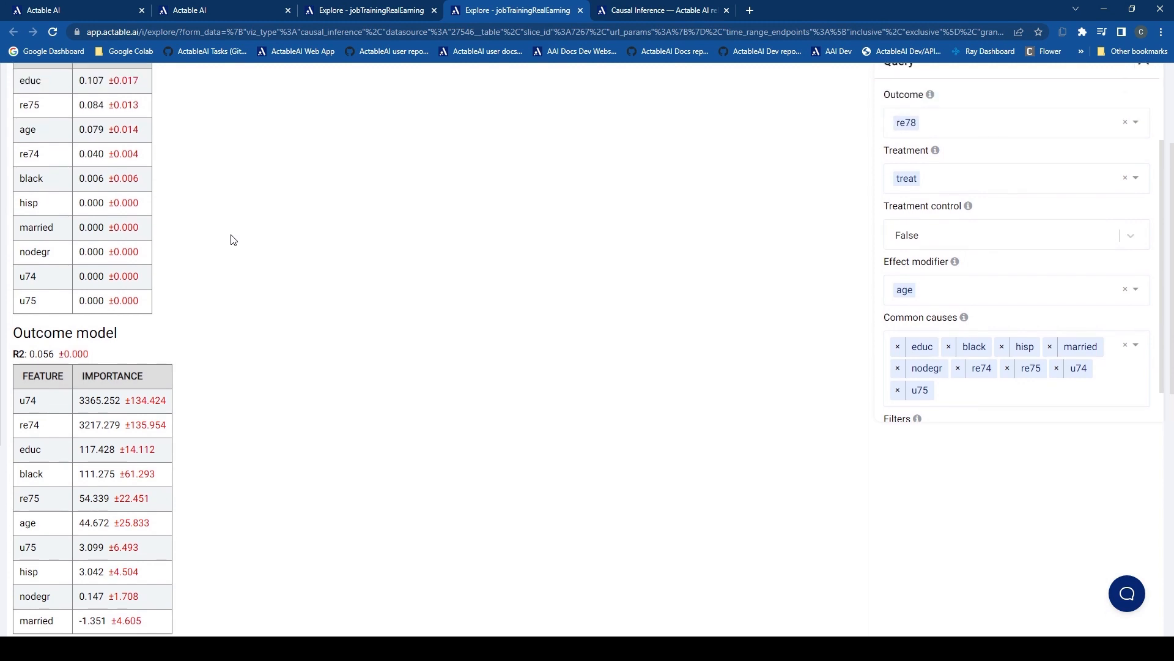
pyautogui.scroll(-2, 233, 239)
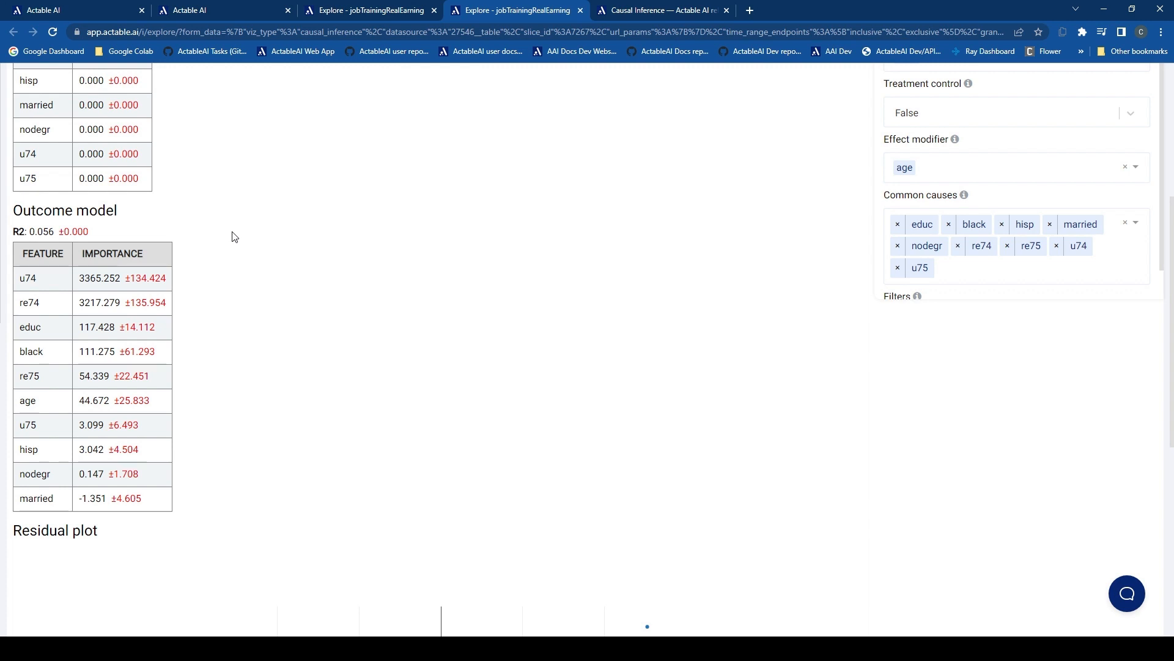
pyautogui.scroll(4, 233, 238)
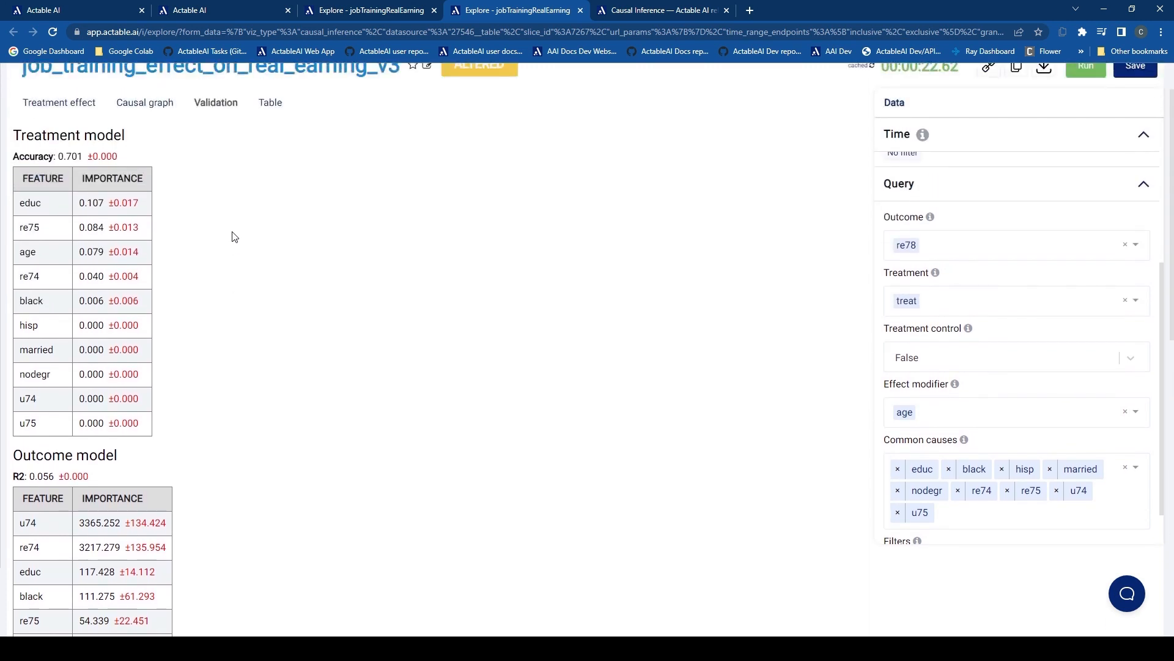
pyautogui.scroll(-5, 233, 238)
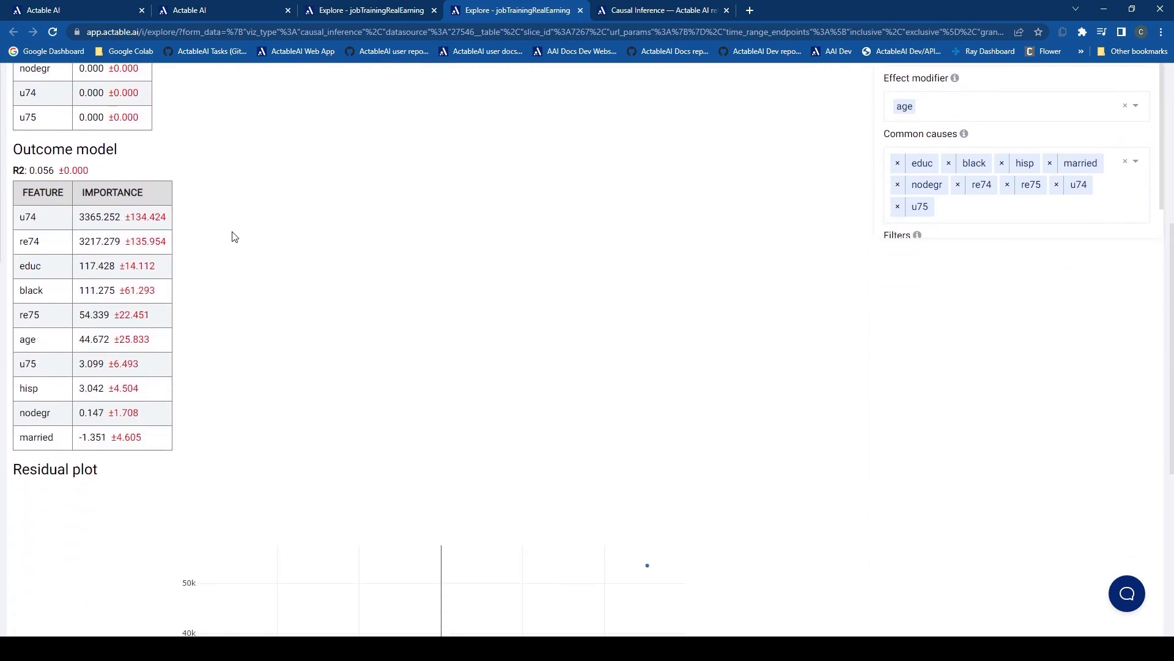
pyautogui.scroll(-1, 233, 238)
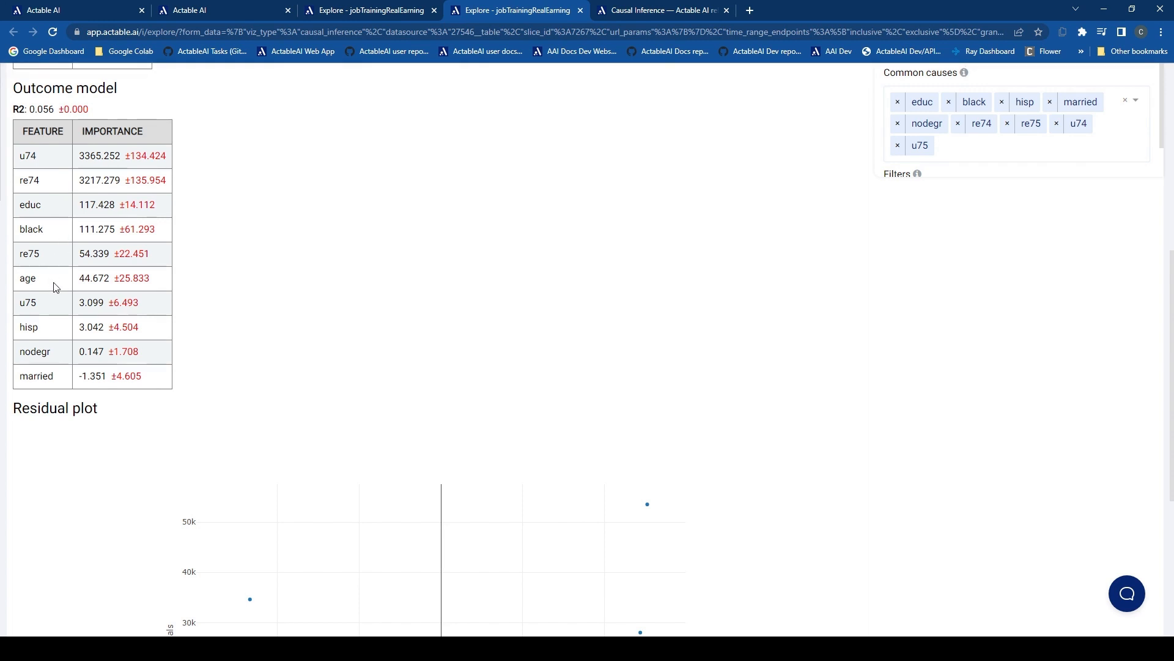
pyautogui.doubleClick(49, 237)
pyautogui.click(60, 265)
pyautogui.scroll(1, 61, 266)
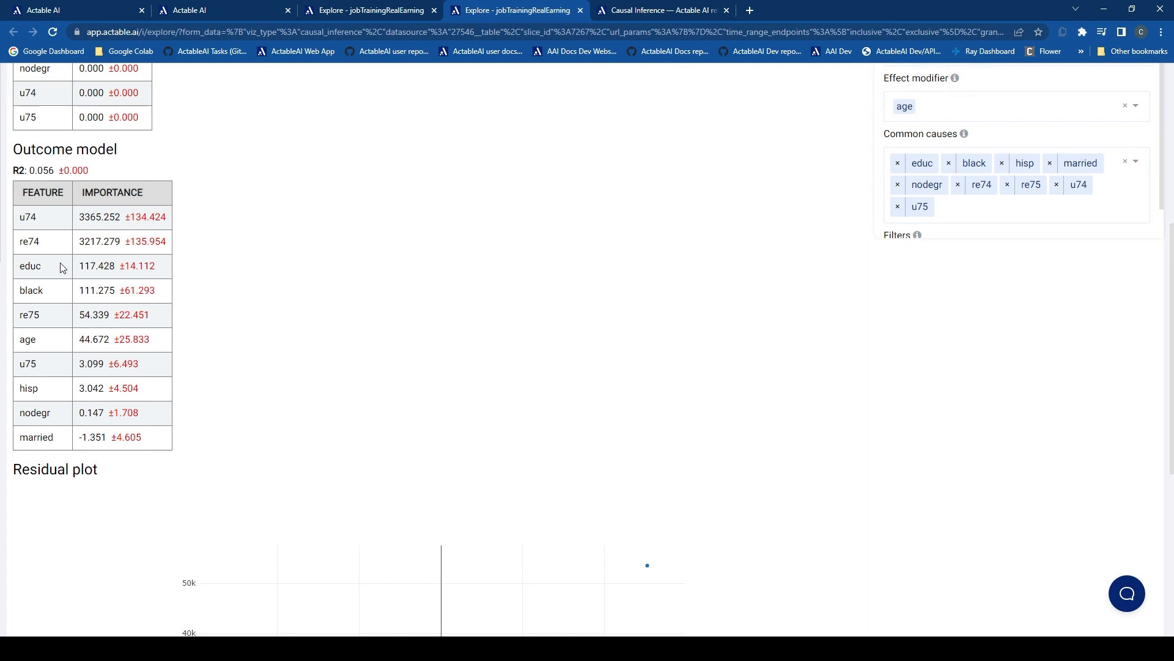
# Step: Examine the residual plot of the validation results and the table of data rows used in the analysis
pyautogui.scroll(-4, 302, 241)
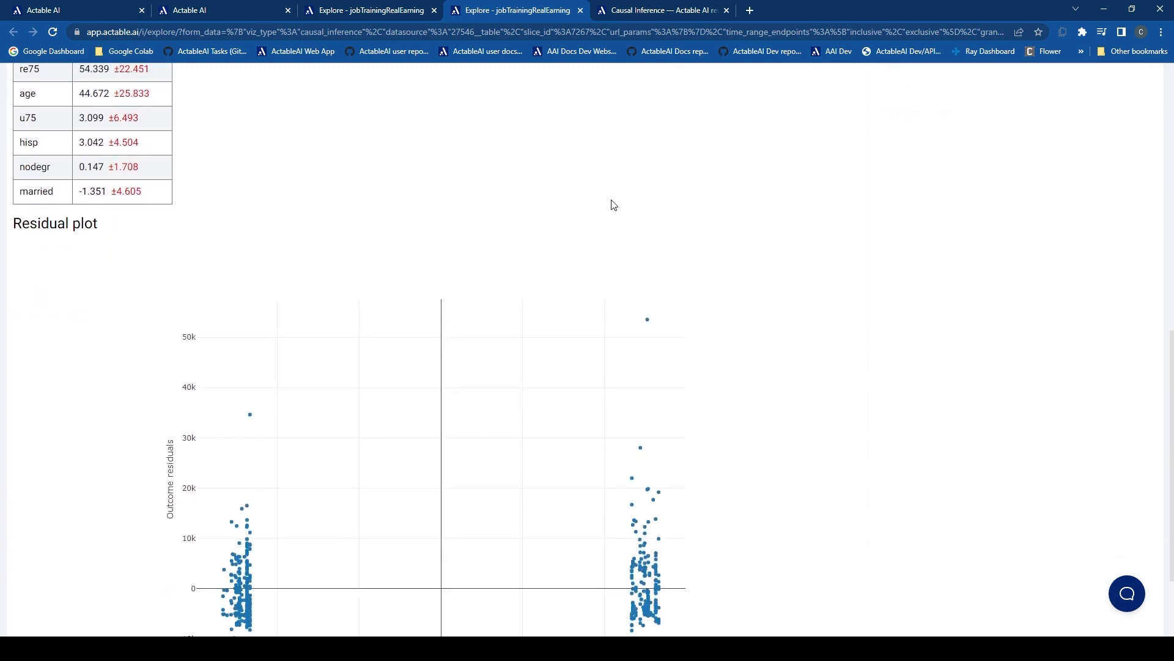
pyautogui.scroll(-2, 613, 205)
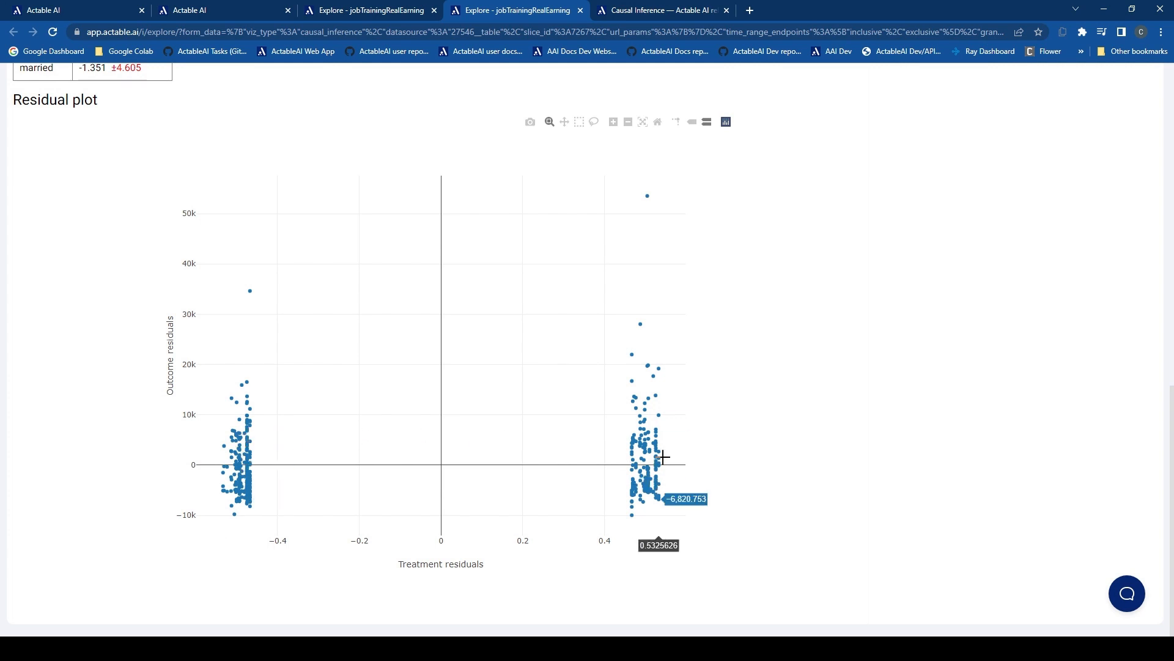
pyautogui.scroll(6, 691, 469)
pyautogui.scroll(6, 300, 277)
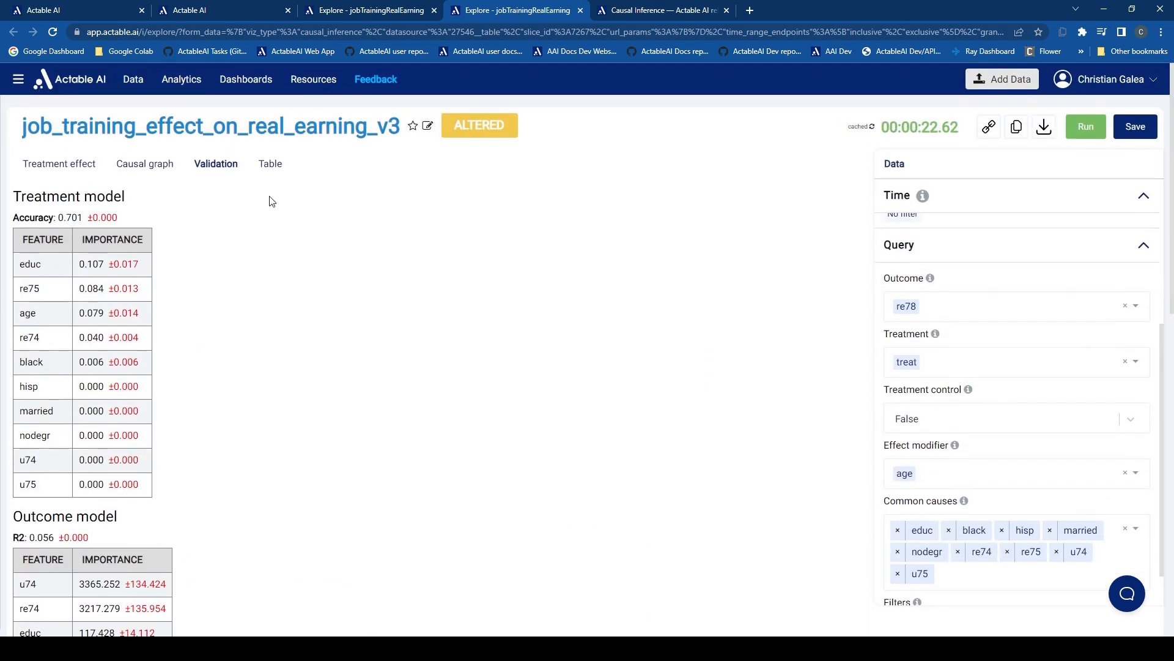
pyautogui.click(270, 164)
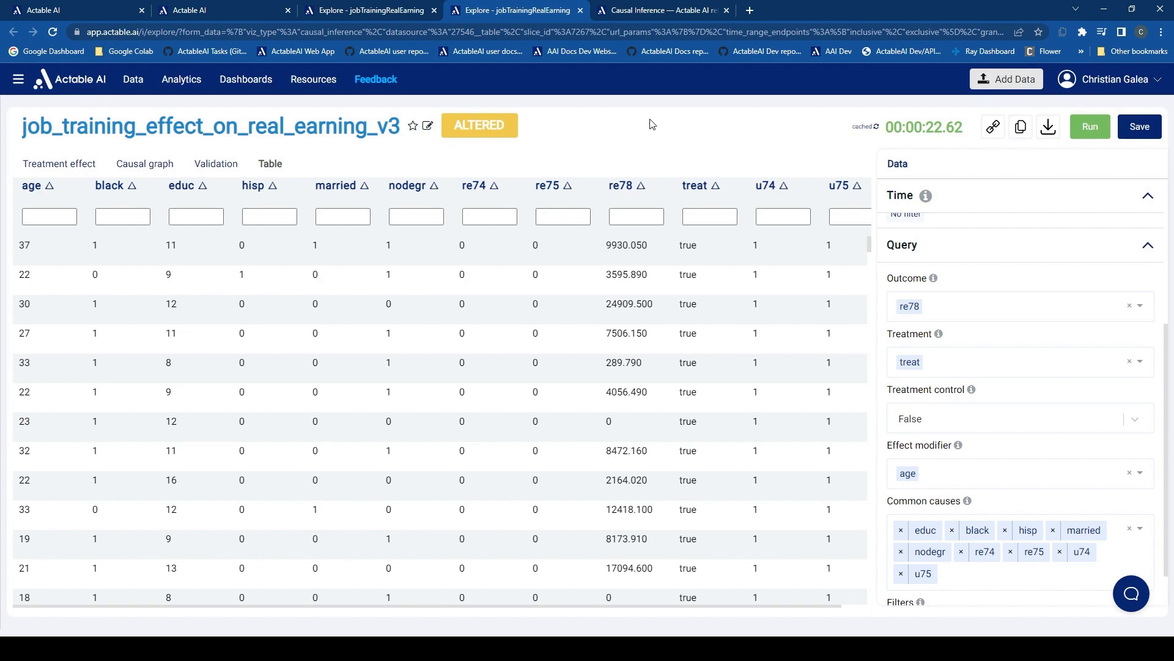
# Step: Switch to the Causal Inference documentation page and look through its introduction, Parameters and Result View sections
pyautogui.click(649, 9)
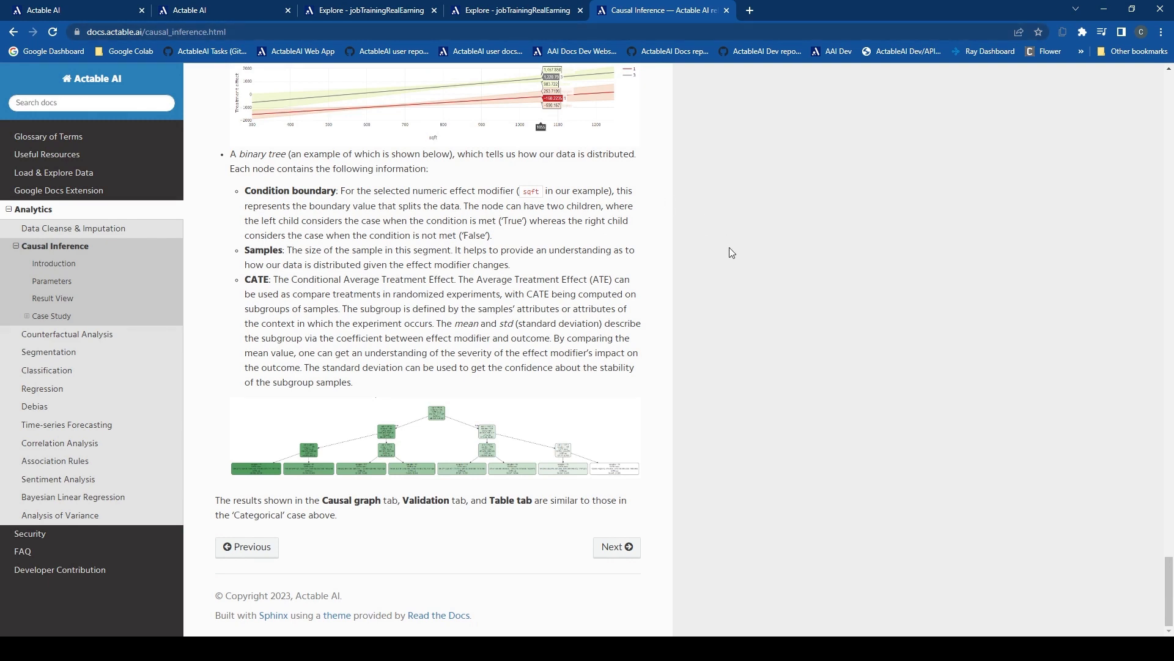
pyautogui.scroll(15, 833, 315)
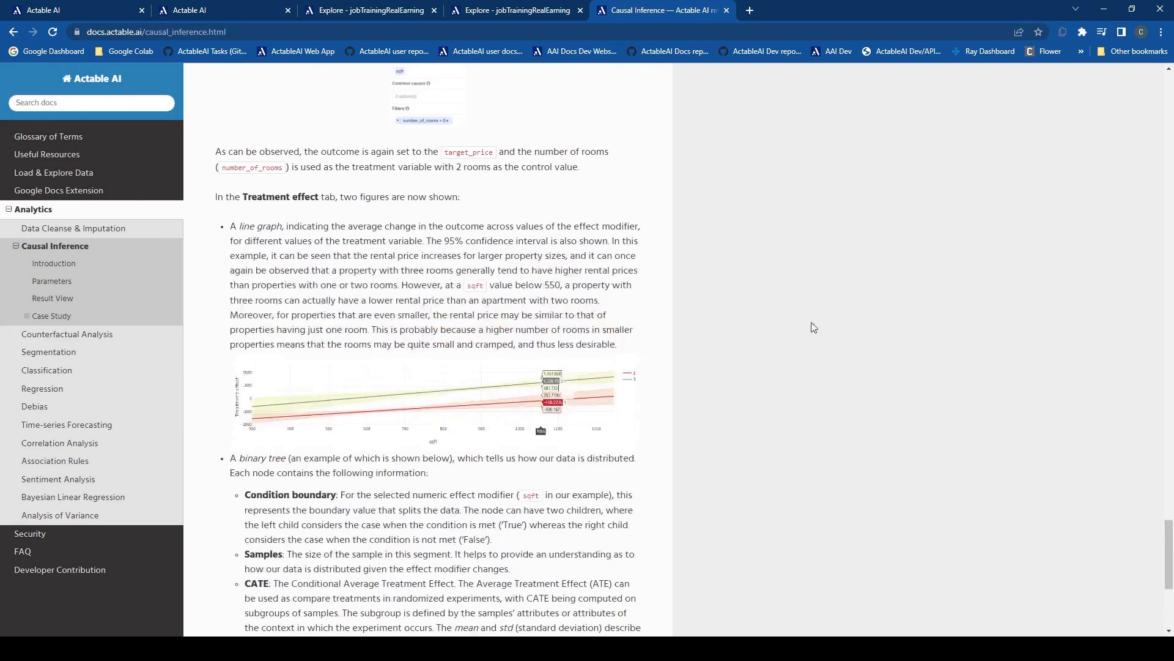
pyautogui.scroll(20, 1091, 470)
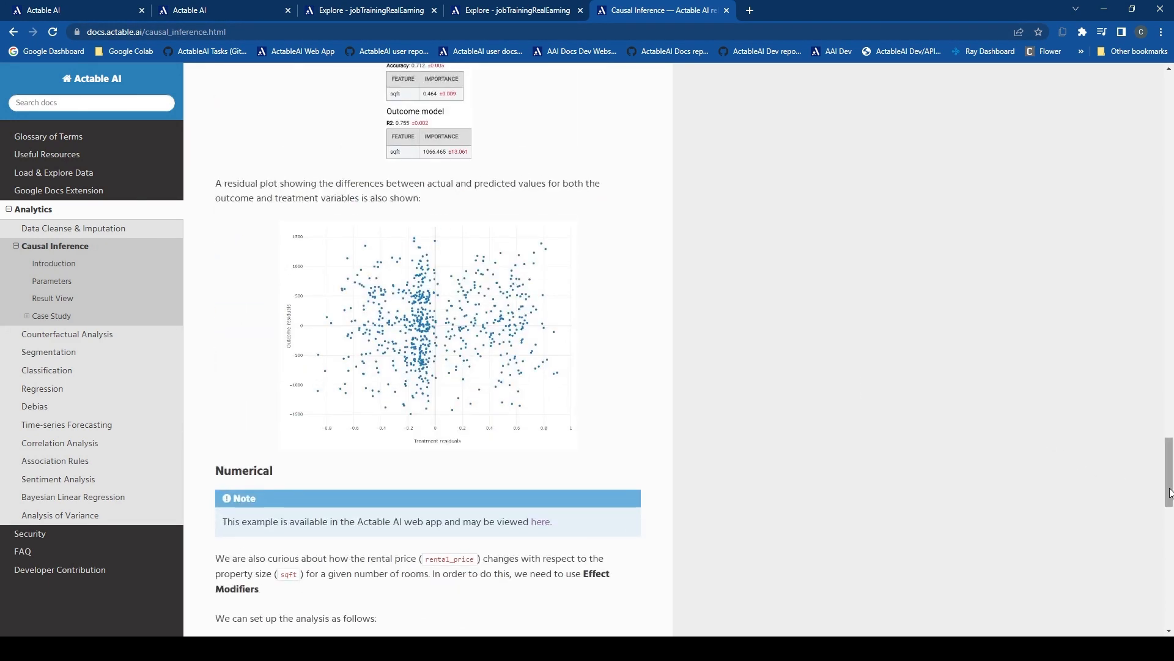
pyautogui.scroll(-6, 664, 350)
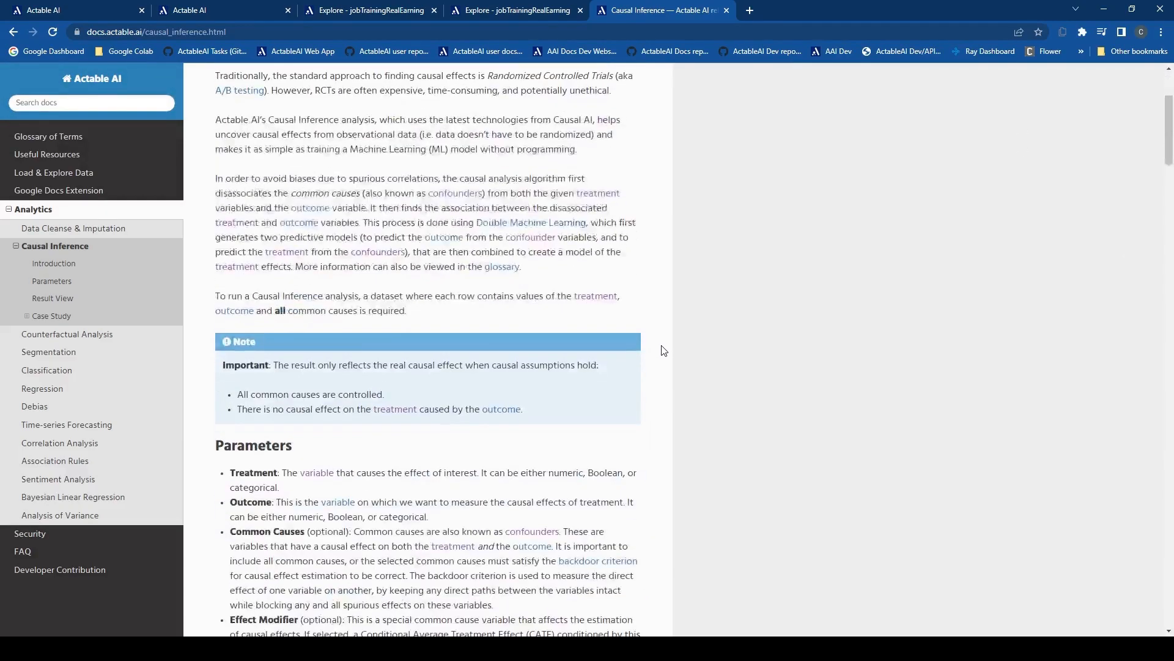
pyautogui.scroll(-2, 664, 350)
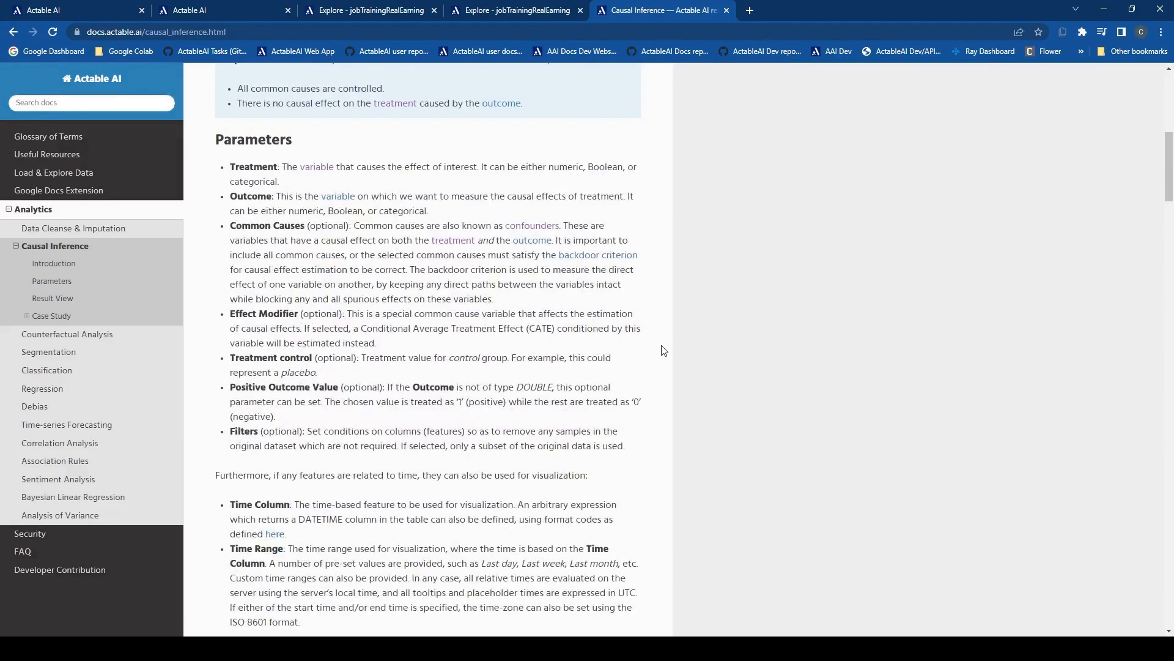
pyautogui.scroll(-9, 664, 350)
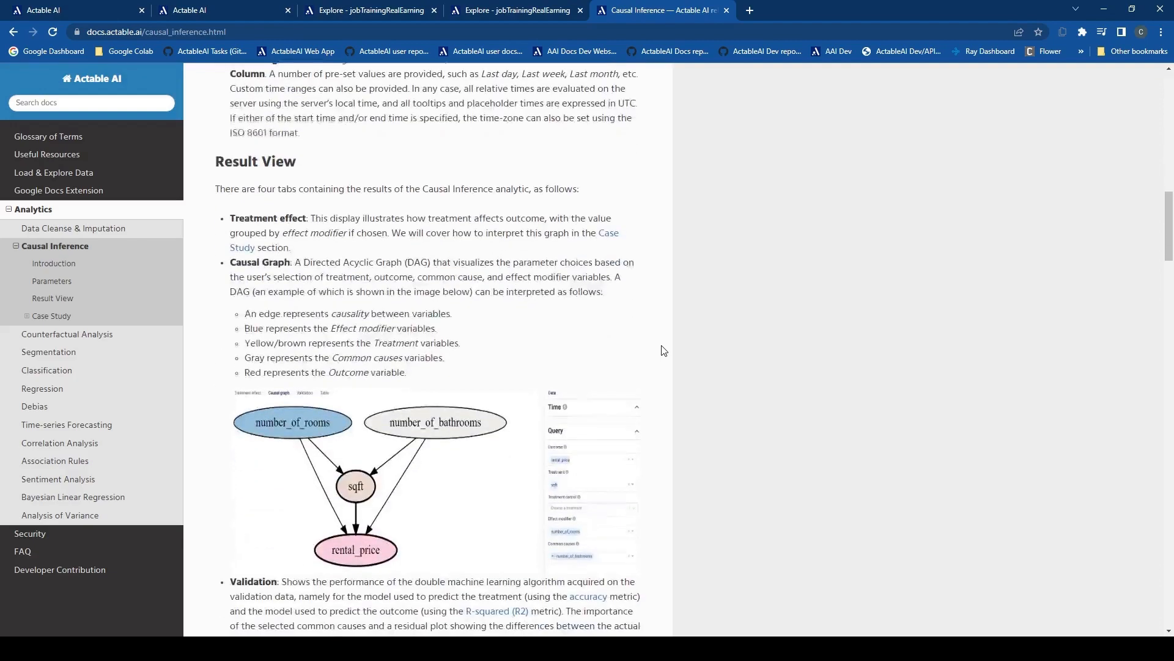
# Step: Look through the documentation's rental price case study, covering the Categorical and Numerical examples to the end of the page
pyautogui.scroll(-9, 664, 350)
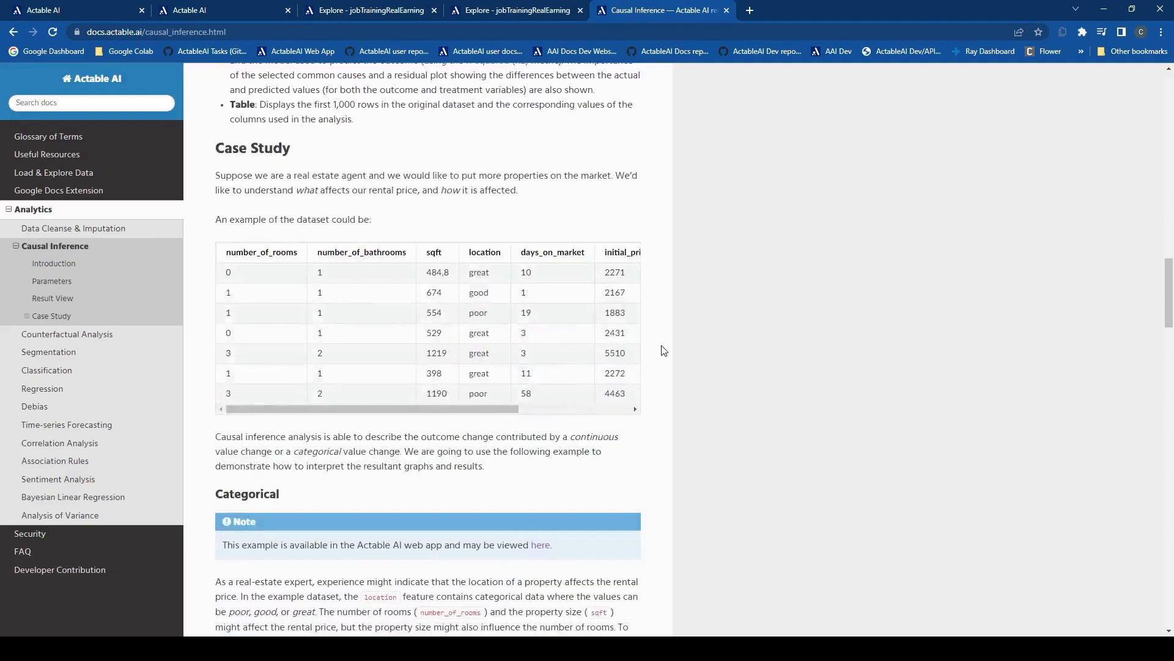
pyautogui.scroll(-3, 663, 350)
pyautogui.scroll(-9, 664, 350)
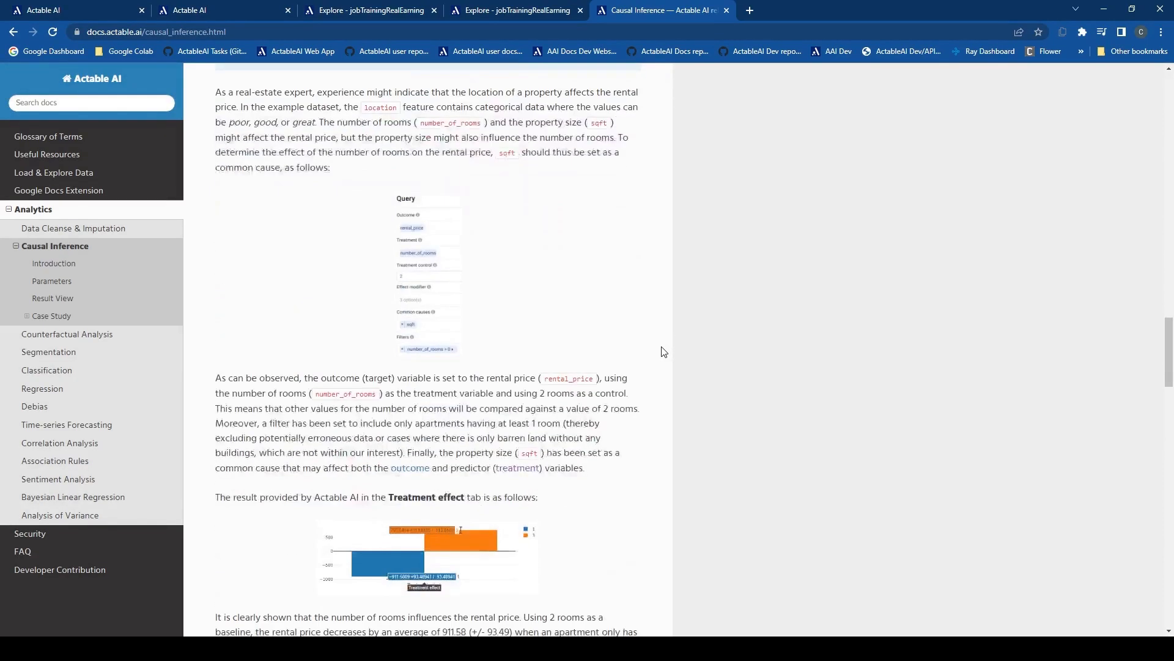
pyautogui.scroll(-9, 664, 350)
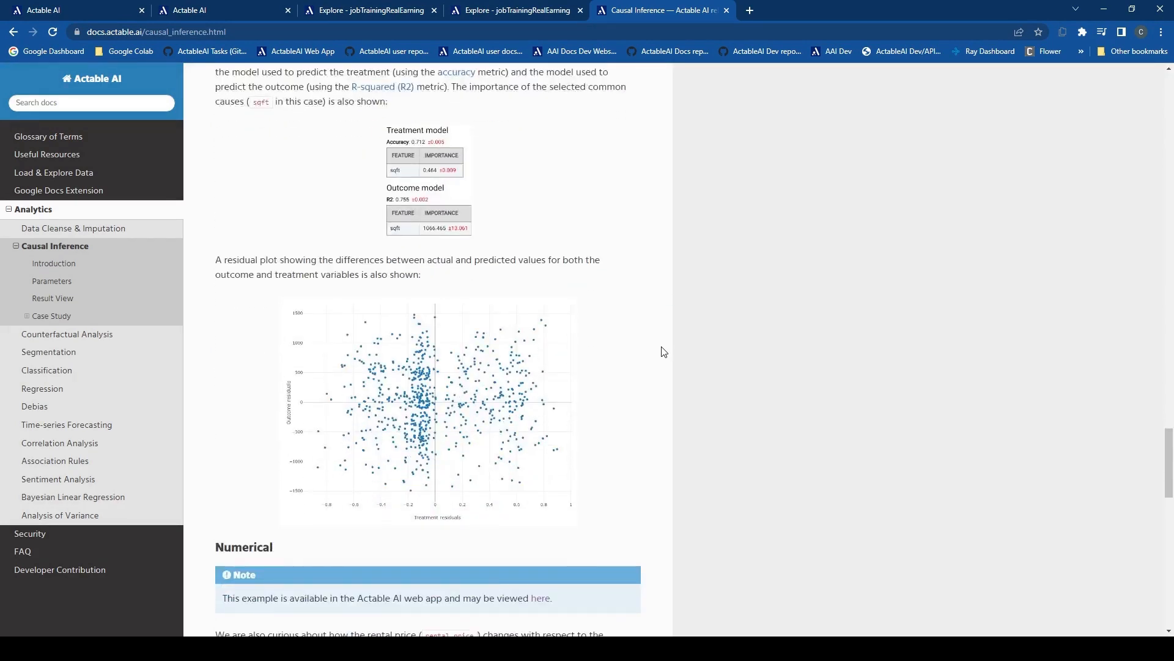
pyautogui.scroll(-2, 664, 350)
pyautogui.scroll(-4, 664, 352)
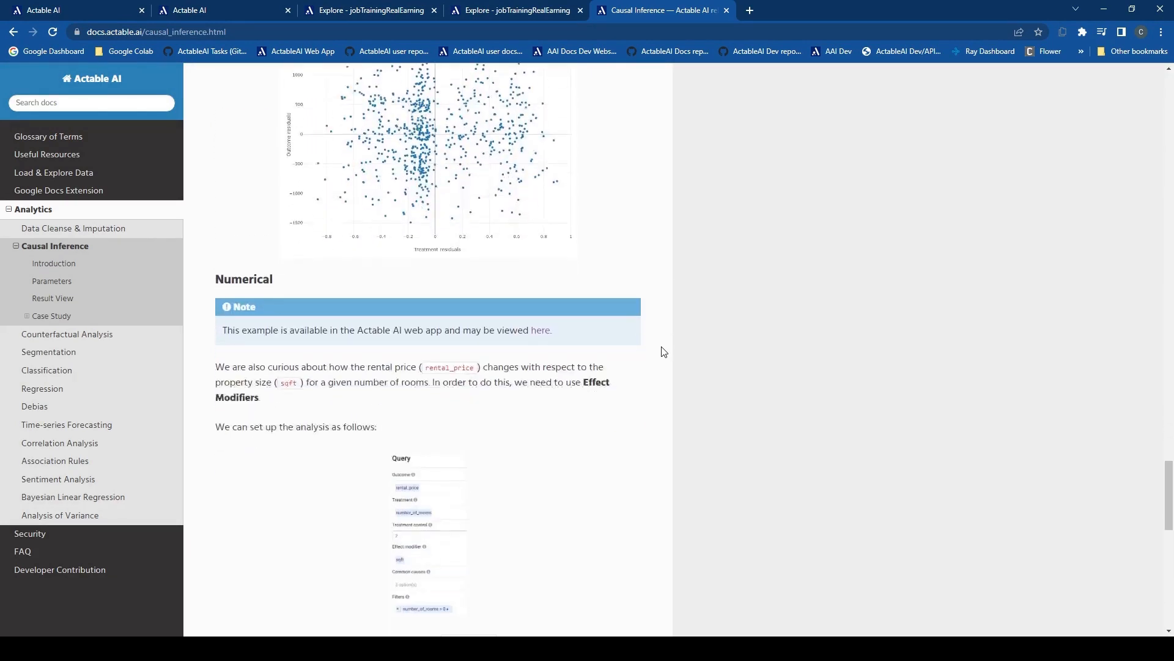
pyautogui.scroll(-8, 664, 352)
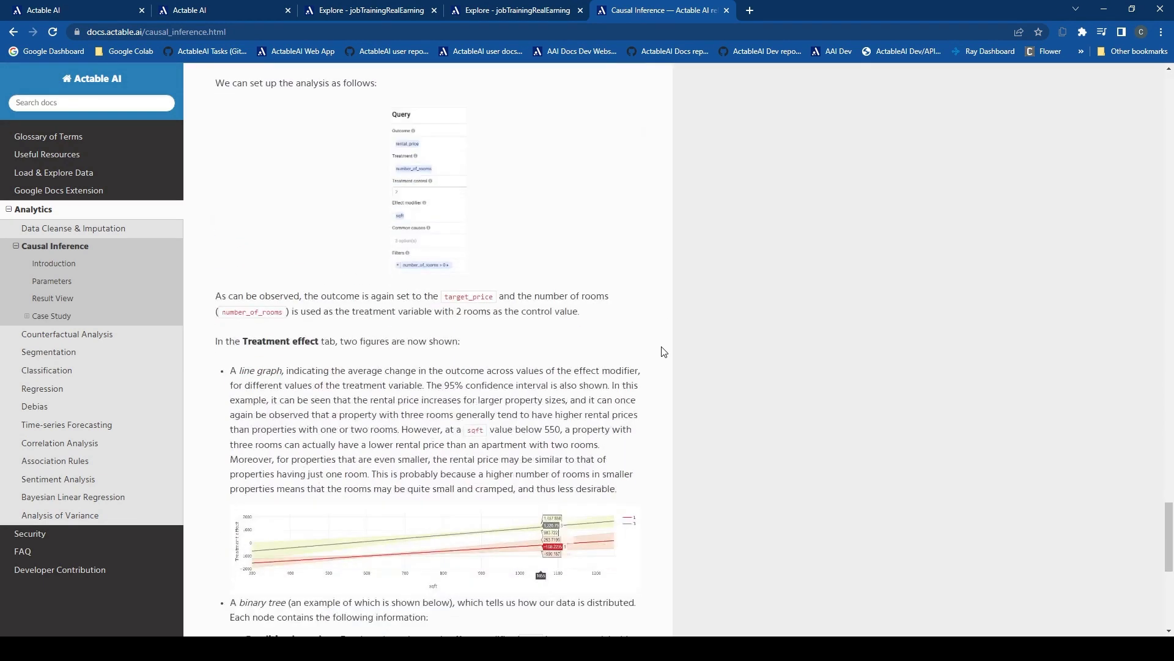
pyautogui.scroll(-4, 664, 352)
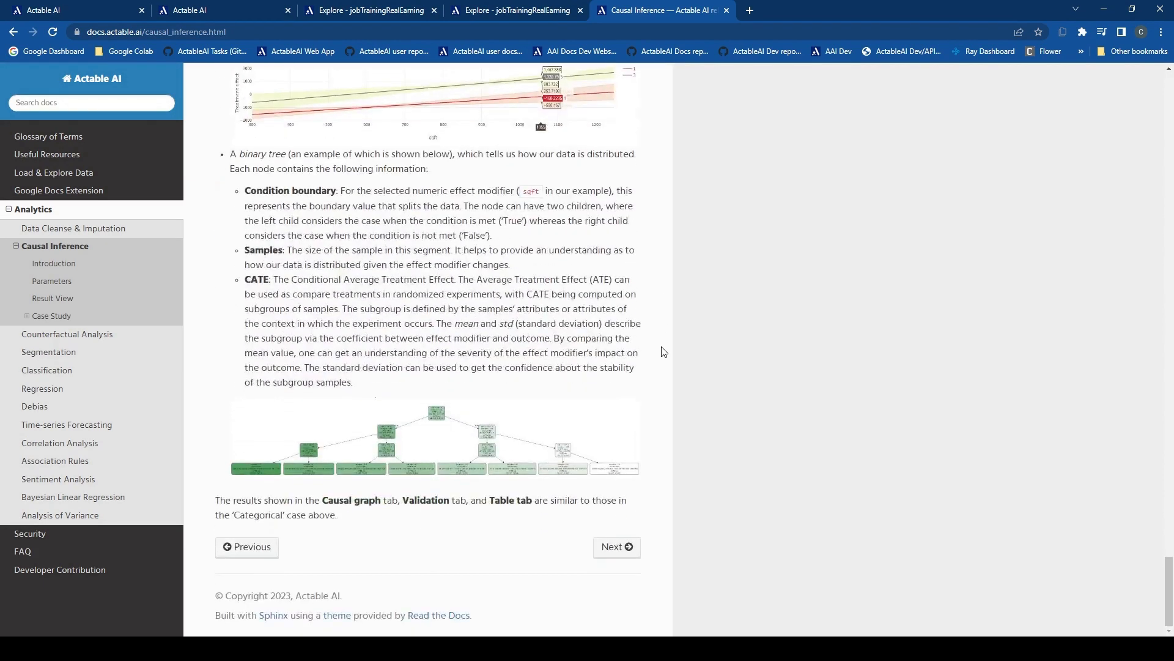